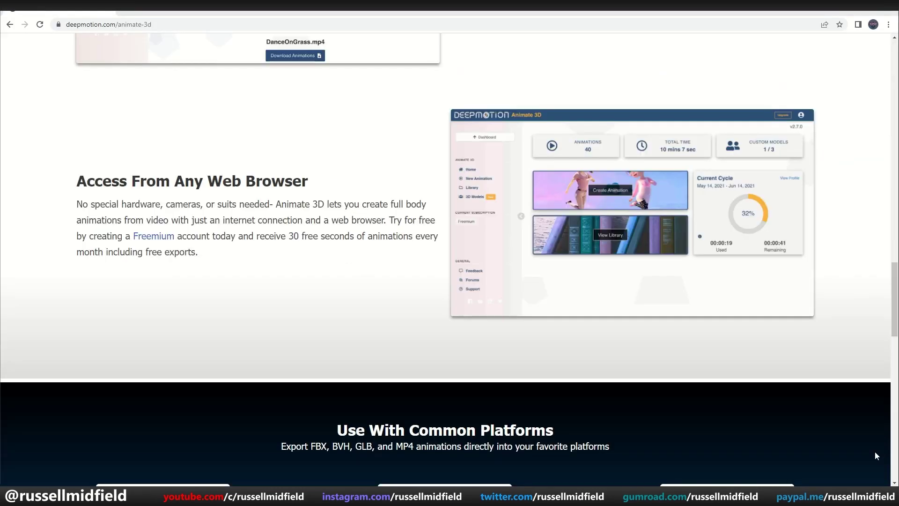
Scroll through the DeepMotion plan comparison table, from Freemium to the $83-per-month Studio plan
{"action": "scroll", "coordinate": [874, 452], "scroll_direction": "down", "scroll_amount": 1}
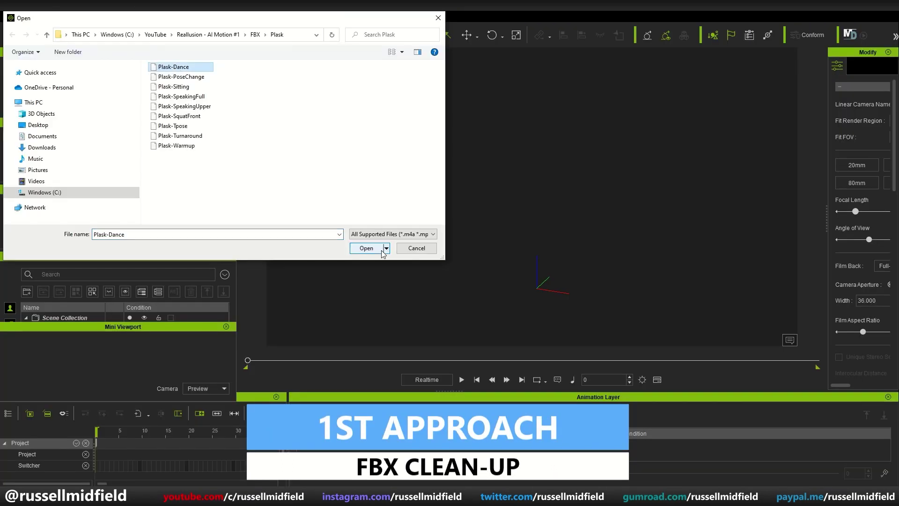
Pose the runner's left arm against the running reference video and advance to frame 96 for the next key
{"action": "left_click", "coordinate": [381, 250]}
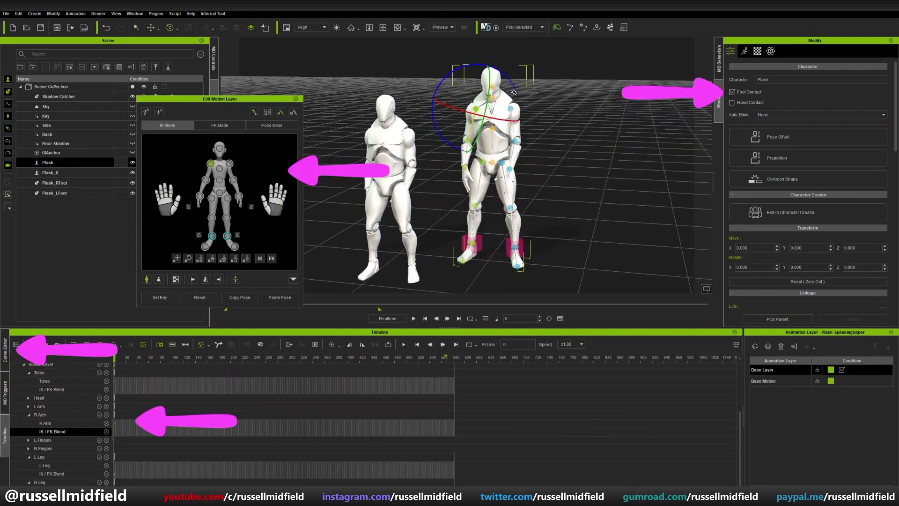
{"action": "left_click", "coordinate": [514, 108]}
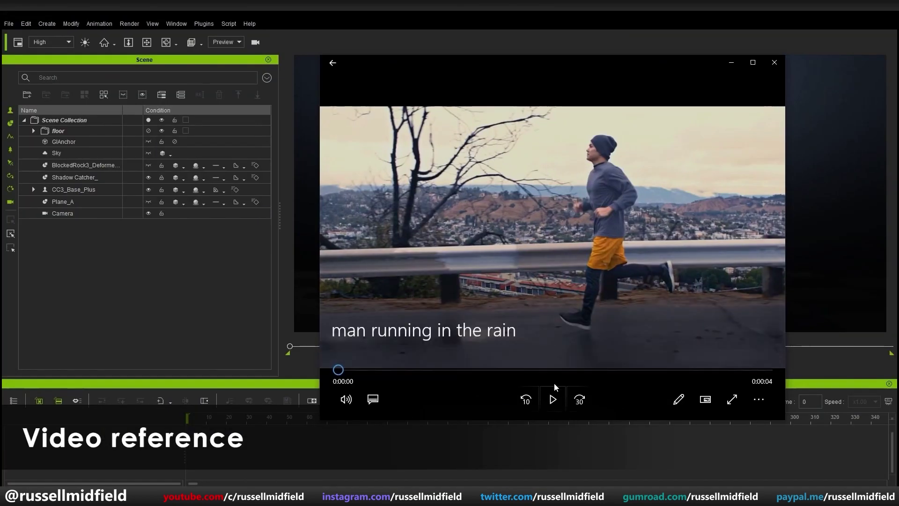
{"action": "left_click", "coordinate": [553, 399]}
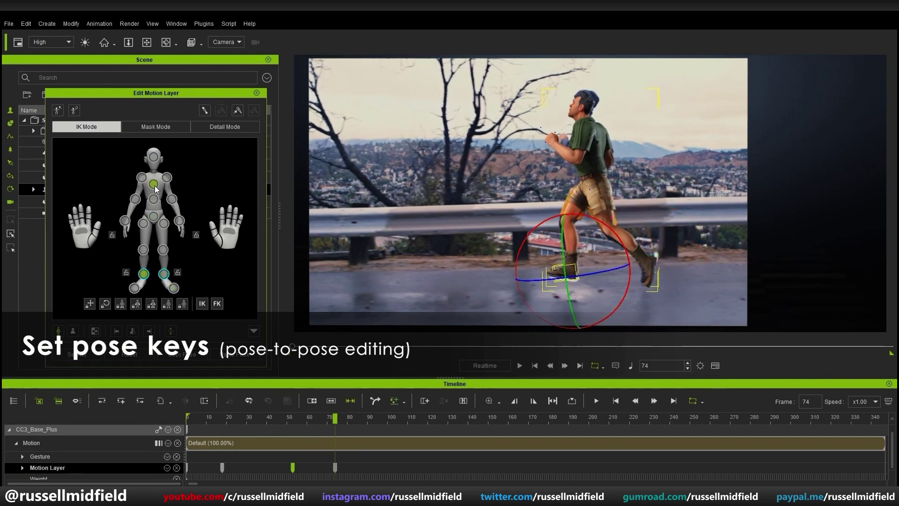
{"action": "left_click_drag", "start_coordinate": [368, 421], "coordinate": [386, 428]}
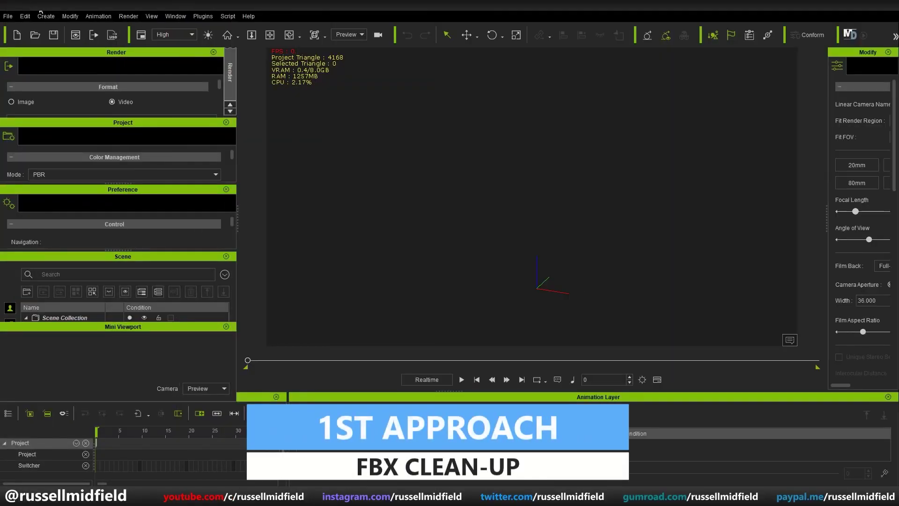
Import the Plask-Dance FBX file from the Plask FBX folder with File > Import
{"action": "left_click", "coordinate": [7, 17]}
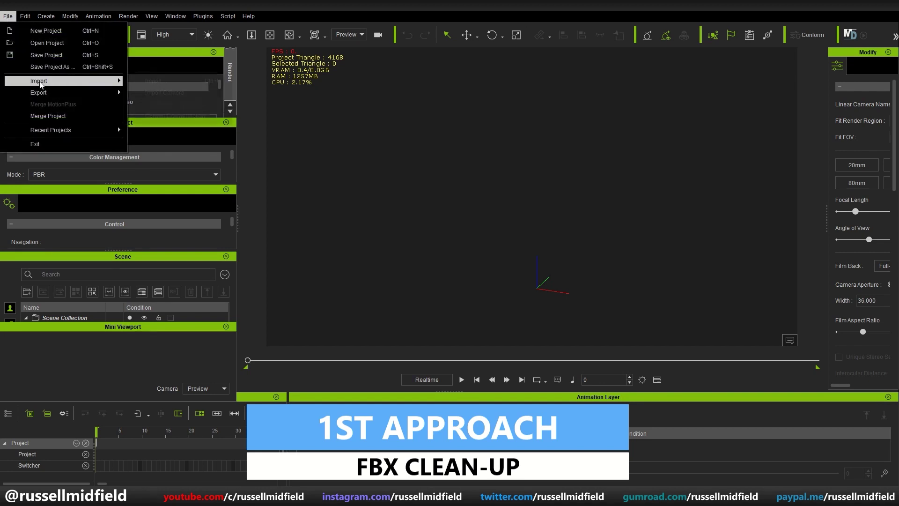
{"action": "mouse_move", "coordinate": [40, 83]}
{"action": "left_click", "coordinate": [155, 83]}
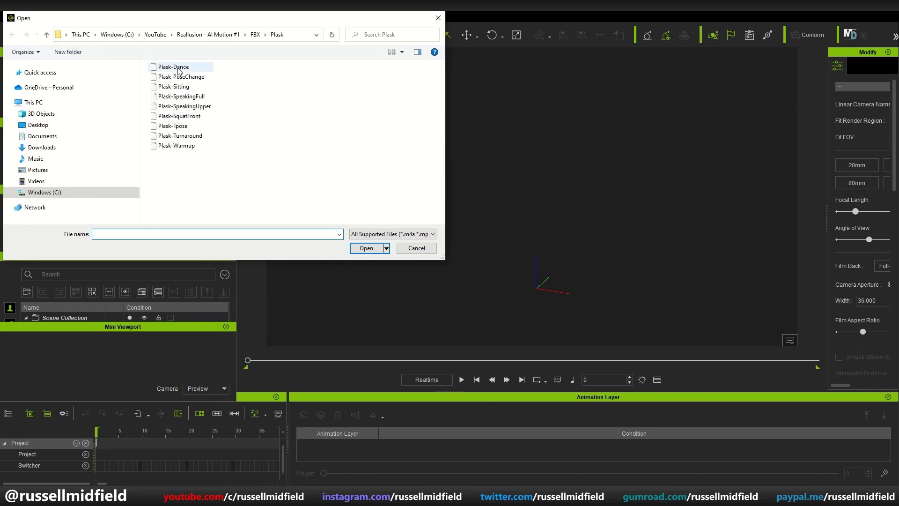
{"action": "left_click", "coordinate": [380, 251]}
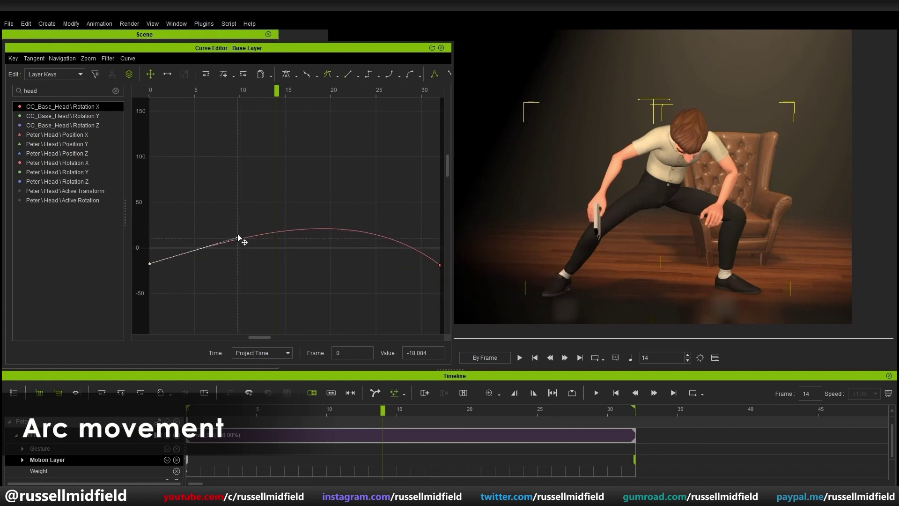
{"action": "left_click", "coordinate": [520, 358]}
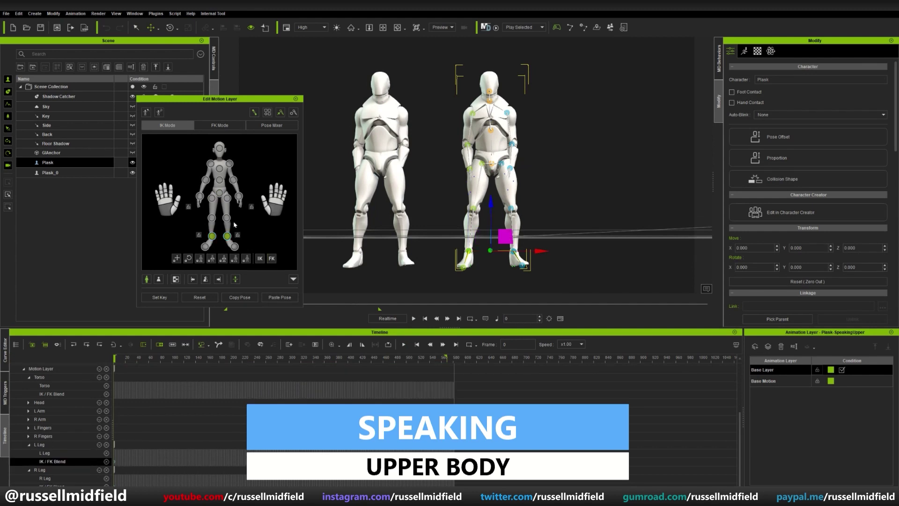
Lock the second Plask character's feet, adjust its hip, foot and shoulder effectors, and play it beside the original
{"action": "left_click", "coordinate": [220, 192]}
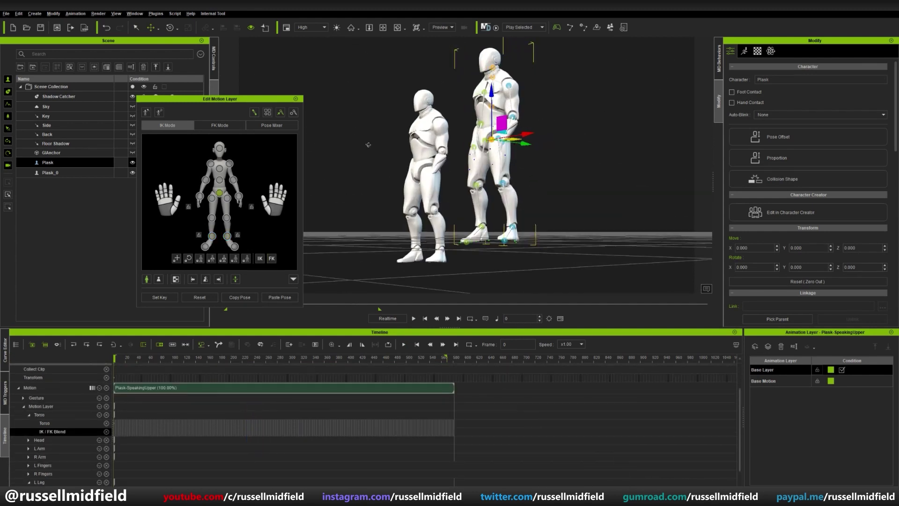
{"action": "left_click", "coordinate": [210, 237]}
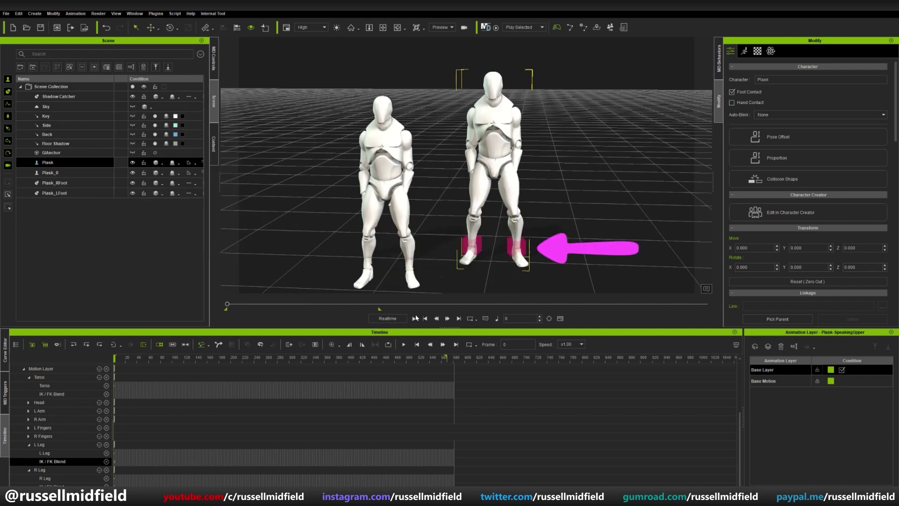
{"action": "left_click", "coordinate": [414, 318]}
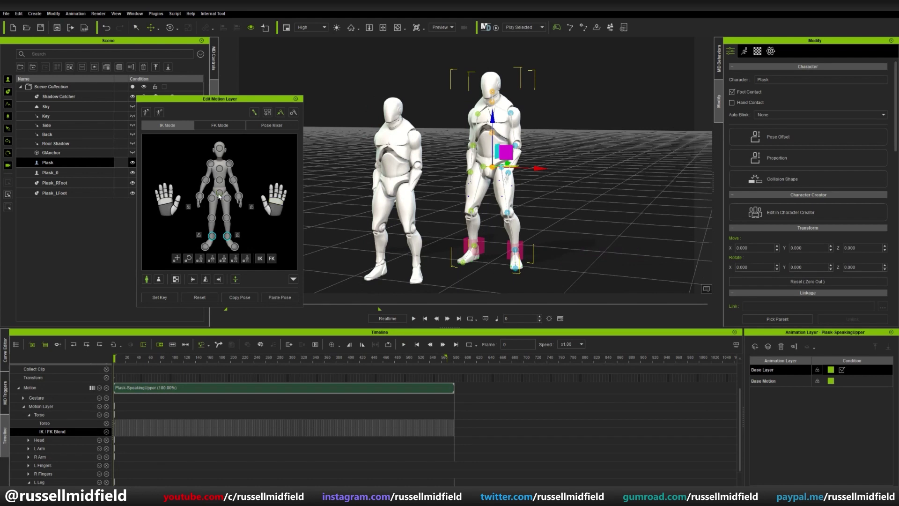
{"action": "left_click", "coordinate": [219, 194]}
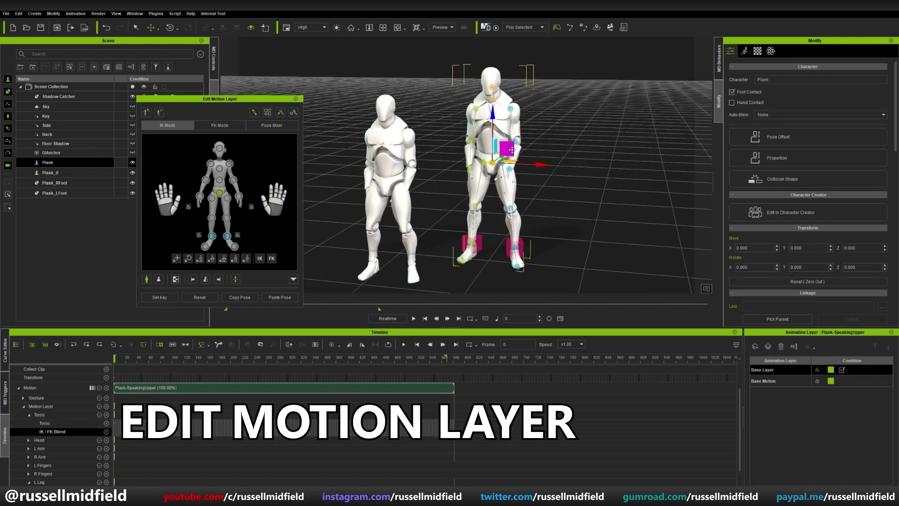
{"action": "left_click", "coordinate": [211, 163]}
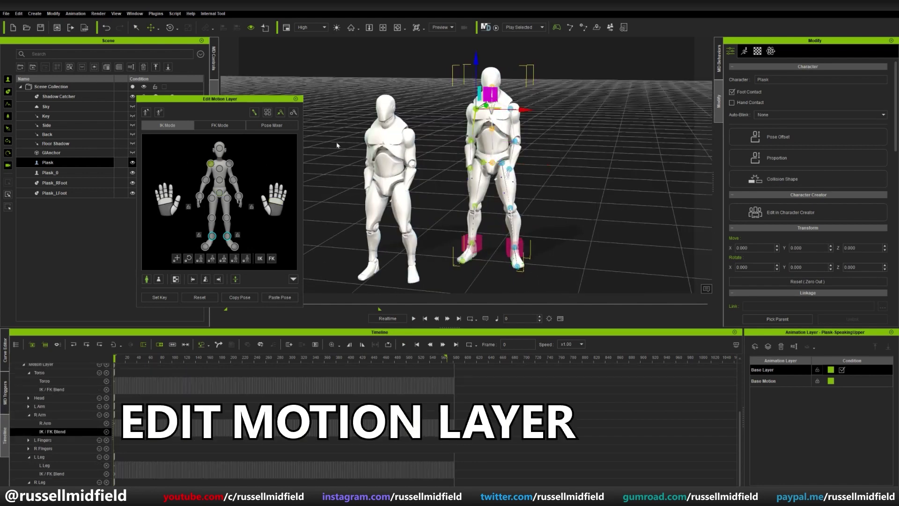
{"action": "left_click", "coordinate": [509, 106]}
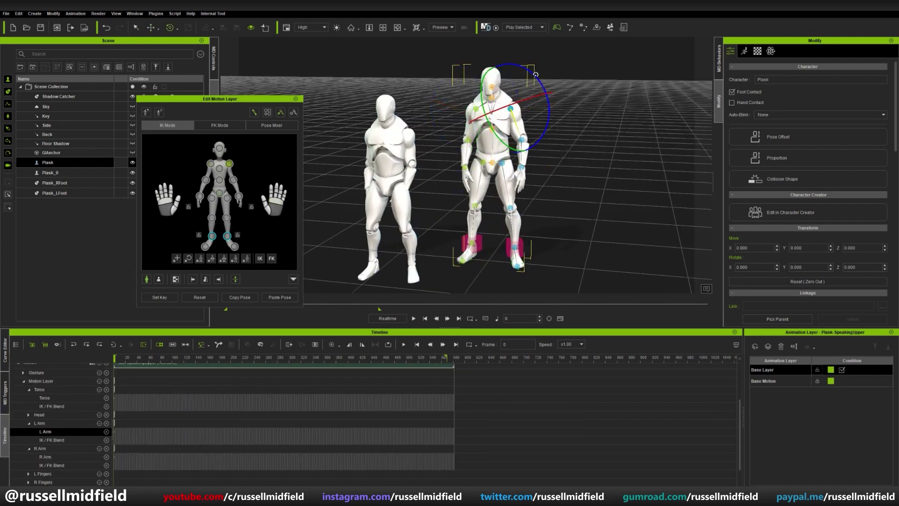
{"action": "left_click", "coordinate": [296, 99]}
{"action": "left_click", "coordinate": [75, 14]}
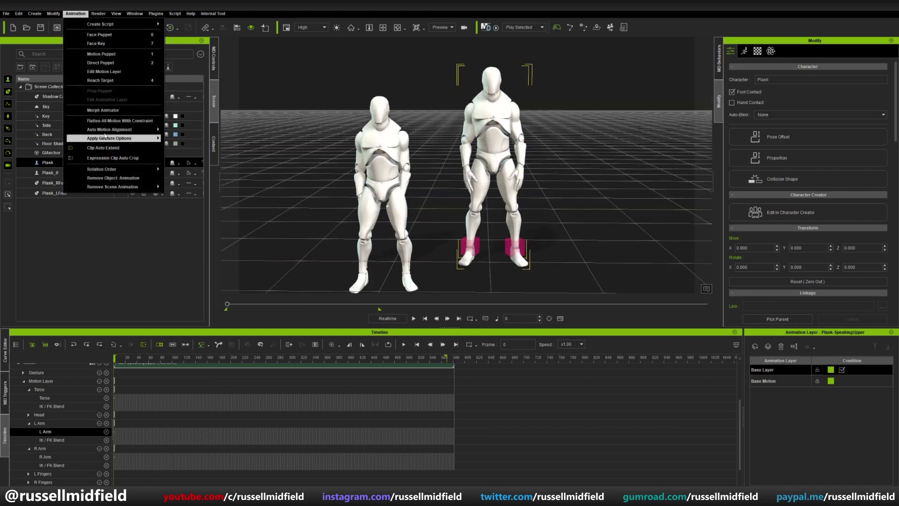
{"action": "left_click", "coordinate": [89, 135]}
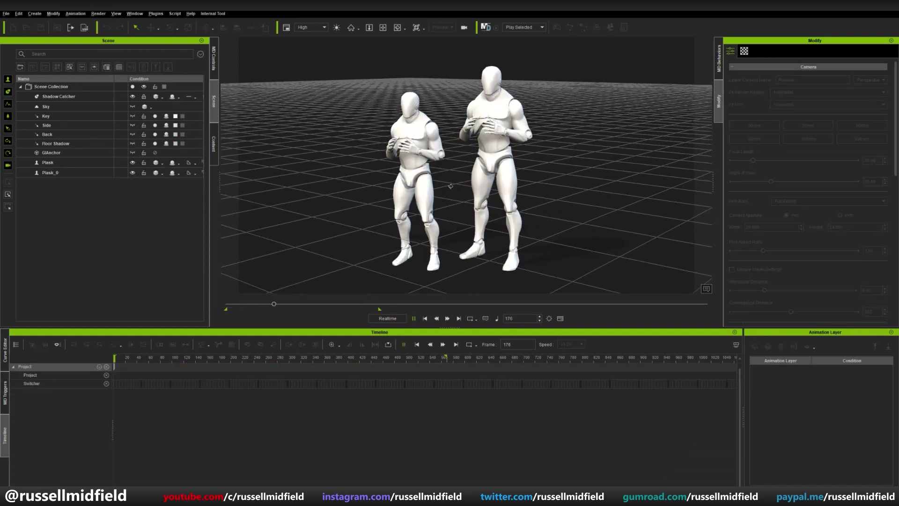
{"action": "right_click_drag", "start_coordinate": [515, 185], "coordinate": [464, 172]}
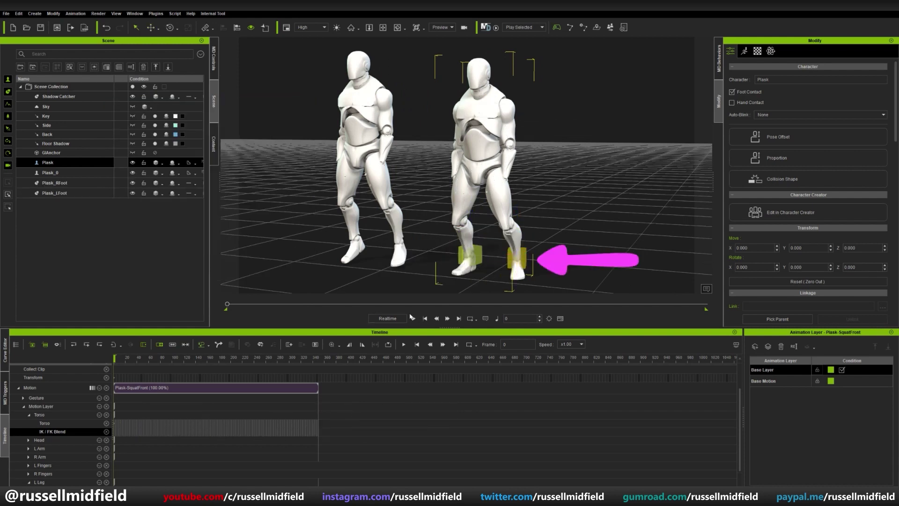
Key hip and shoulder corrections on the baked squat clip, then review the crouch around frame 240
{"action": "left_click", "coordinate": [412, 318]}
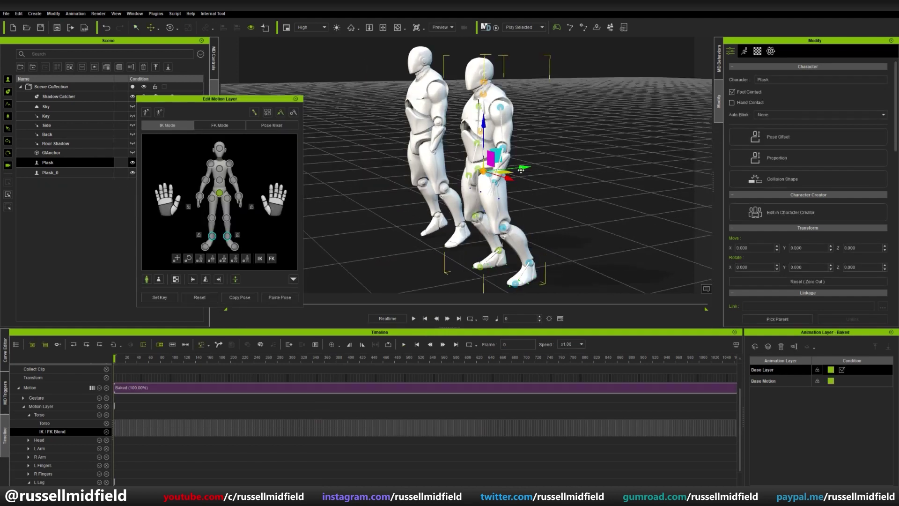
{"action": "right_click_drag", "start_coordinate": [521, 171], "coordinate": [290, 234]}
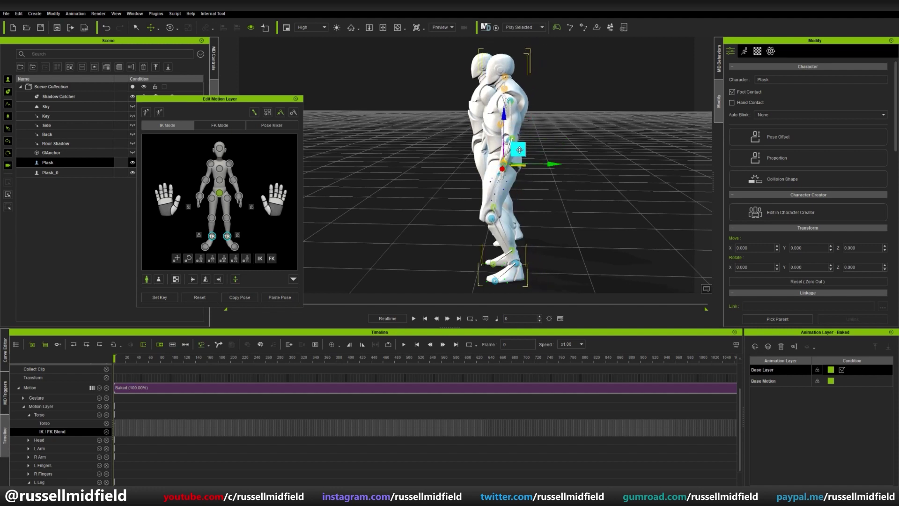
{"action": "right_click_drag", "start_coordinate": [520, 140], "coordinate": [557, 141]}
{"action": "left_click", "coordinate": [497, 94]}
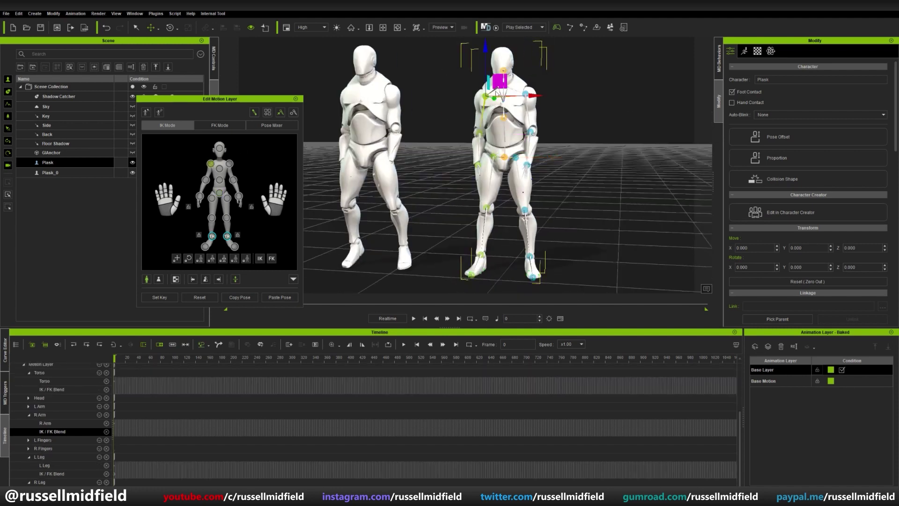
{"action": "left_click", "coordinate": [532, 83]}
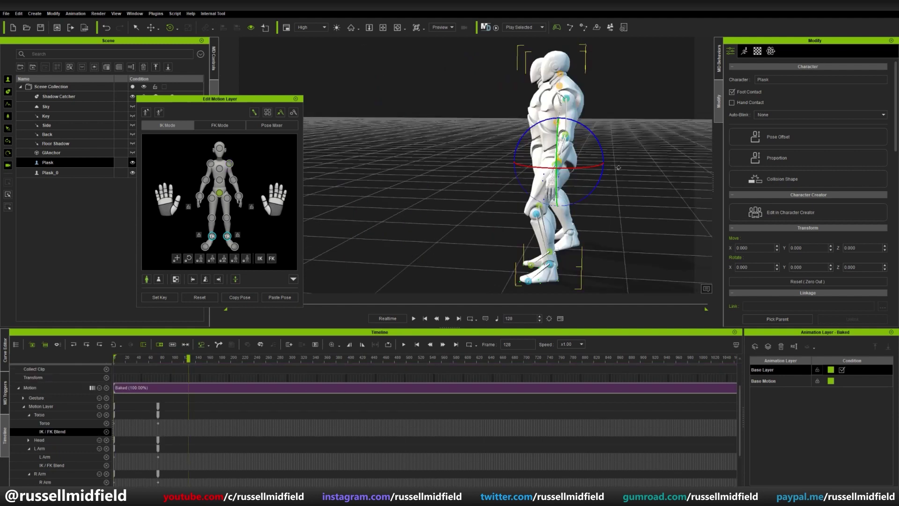
{"action": "key", "text": "w"}
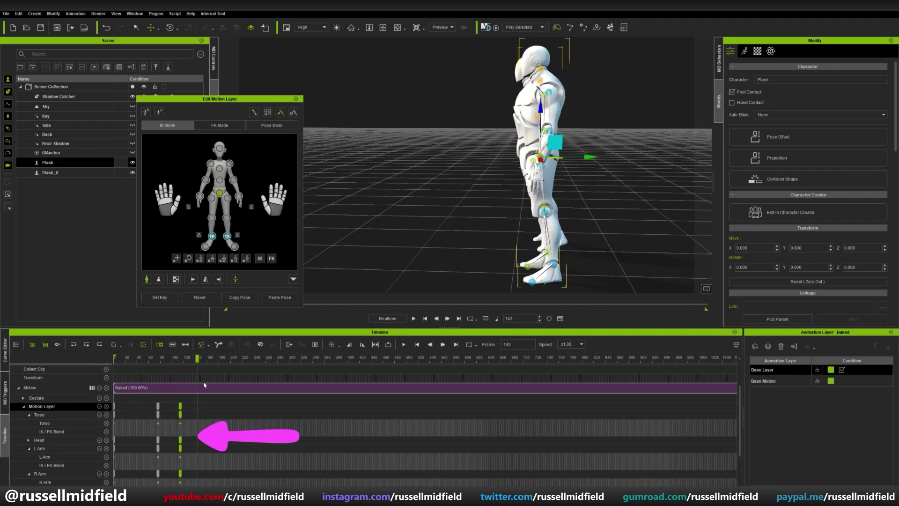
{"action": "left_click_drag", "start_coordinate": [204, 385], "coordinate": [255, 385]}
{"action": "key", "text": "space"}
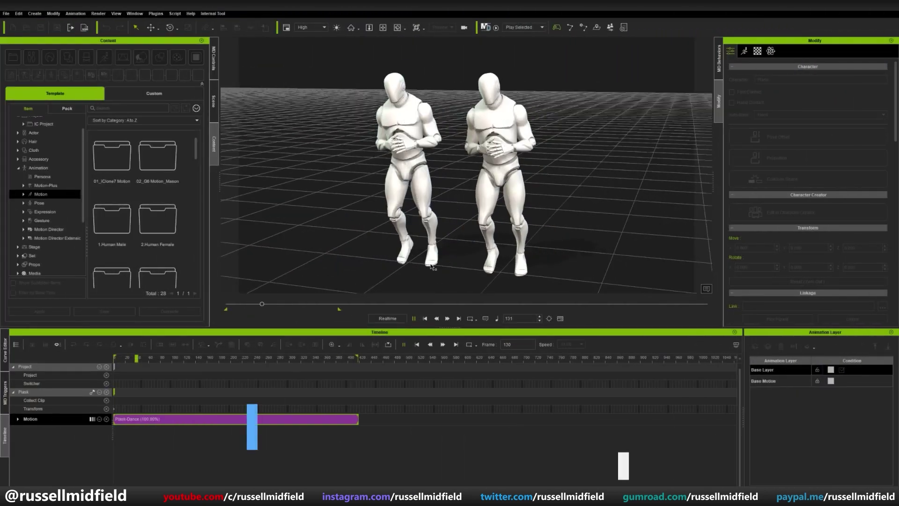
Raise the Motion Correction threshold from 2 to 4, apply it, and lift the hips to straighten the knees
{"action": "left_click", "coordinate": [425, 319]}
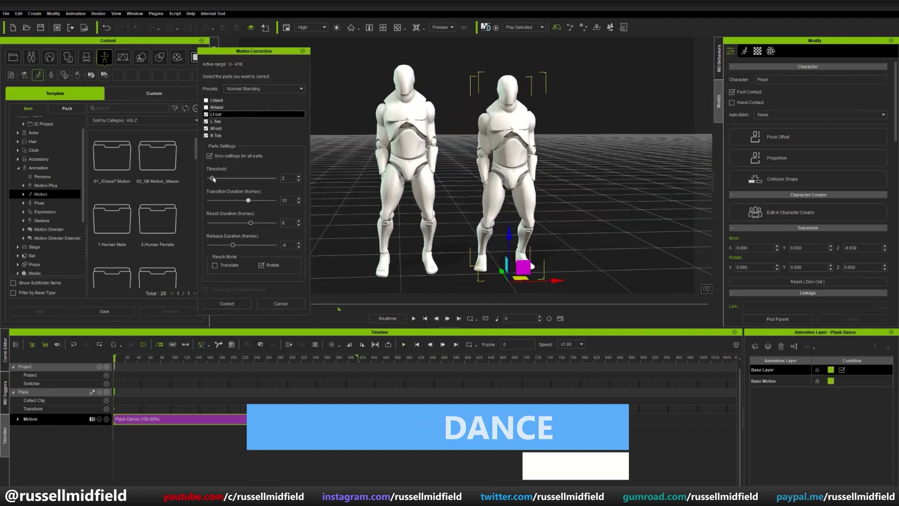
{"action": "left_click_drag", "start_coordinate": [213, 179], "coordinate": [219, 179]}
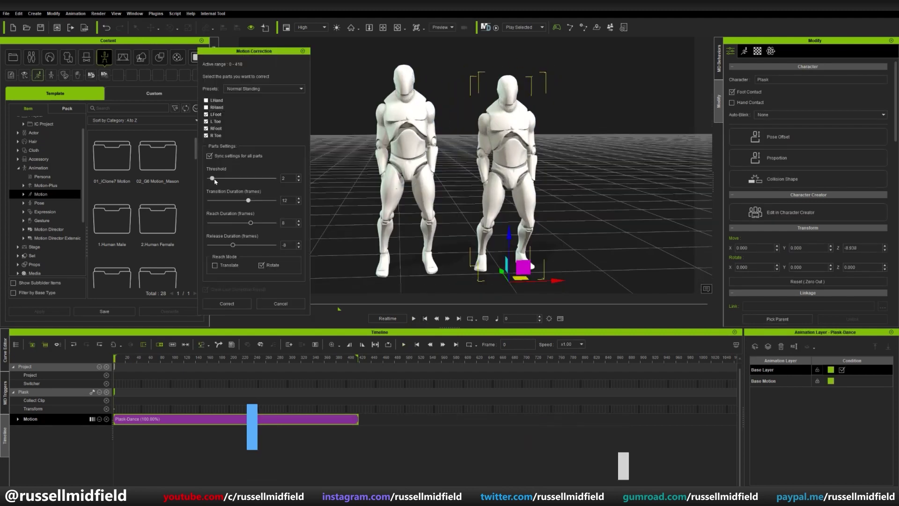
{"action": "left_click", "coordinate": [413, 319]}
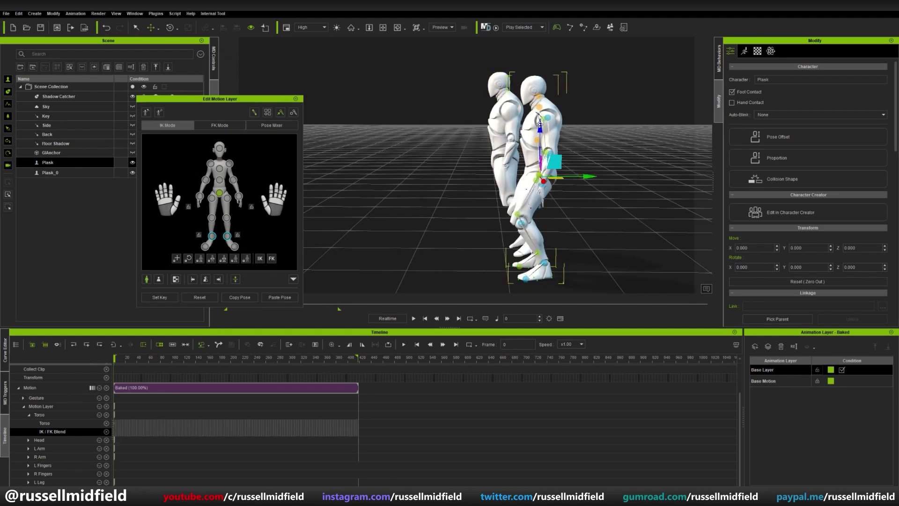
{"action": "left_click_drag", "start_coordinate": [540, 125], "coordinate": [540, 116]}
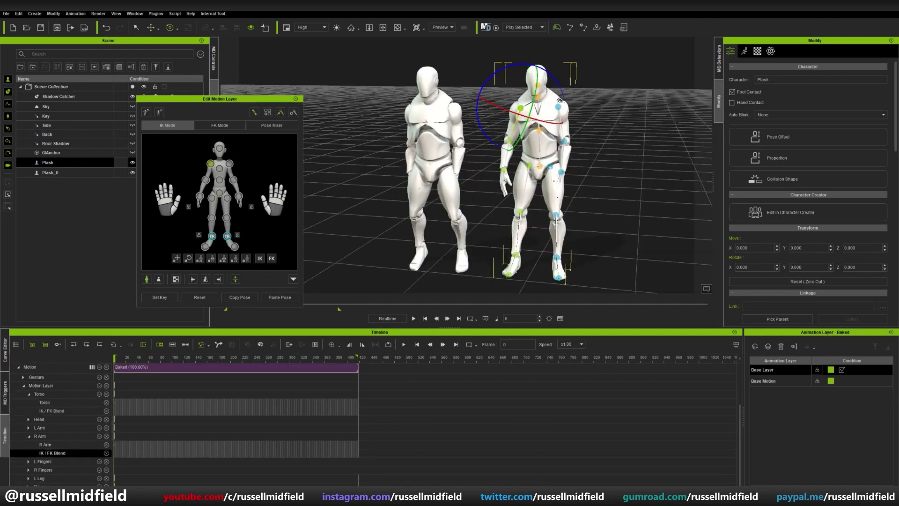
{"action": "left_click", "coordinate": [561, 106]}
{"action": "key", "text": "space"}
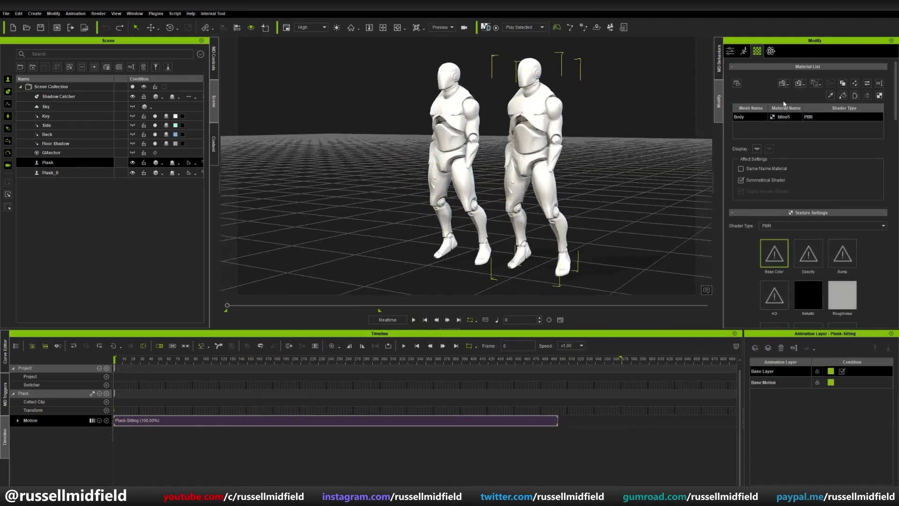
Turn on Plask's foot contact, lower its hips into a crouch and swing its left arm outward
{"action": "left_click", "coordinate": [732, 92]}
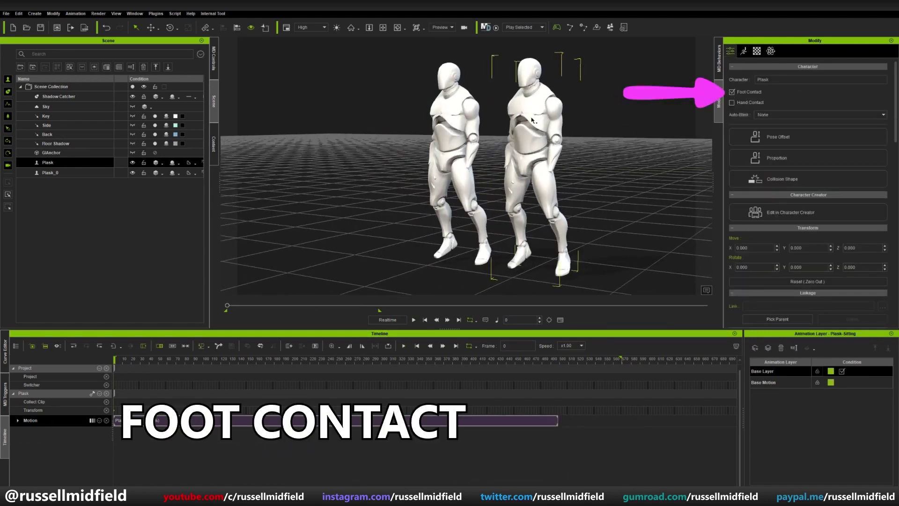
{"action": "double_click", "coordinate": [533, 121]}
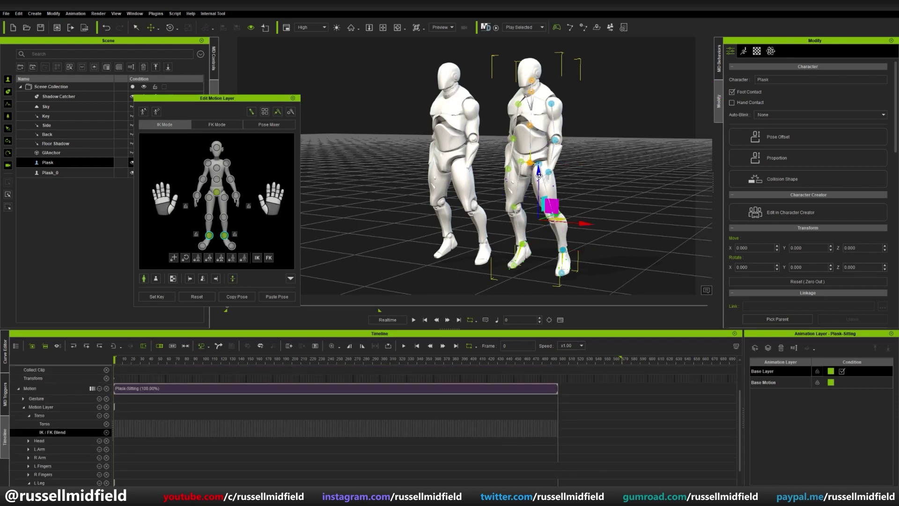
{"action": "left_click_drag", "start_coordinate": [539, 173], "coordinate": [539, 191]}
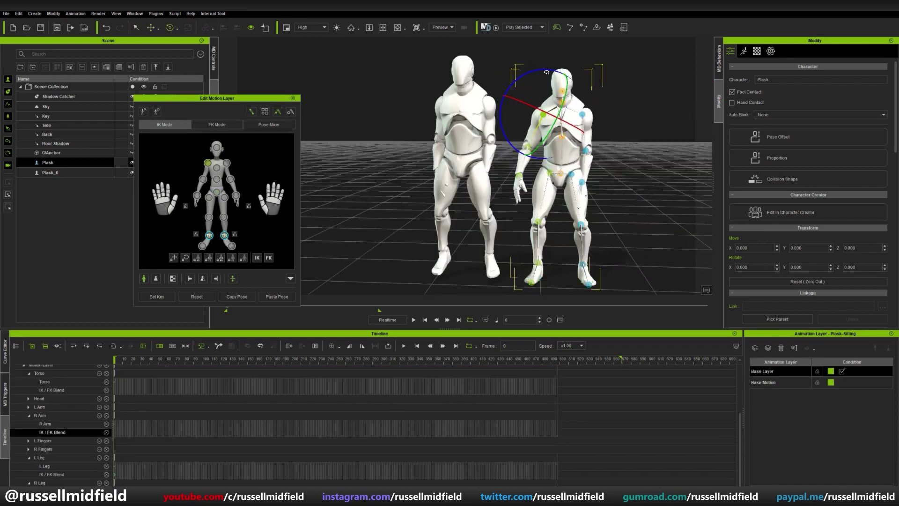
{"action": "left_click_drag", "start_coordinate": [547, 72], "coordinate": [542, 73]}
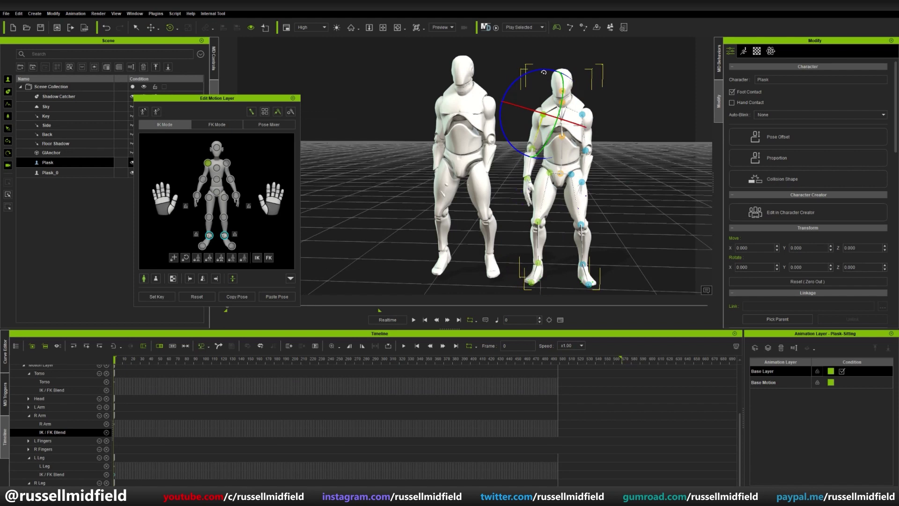
{"action": "left_click", "coordinate": [226, 164]}
{"action": "left_click_drag", "start_coordinate": [614, 83], "coordinate": [606, 78]}
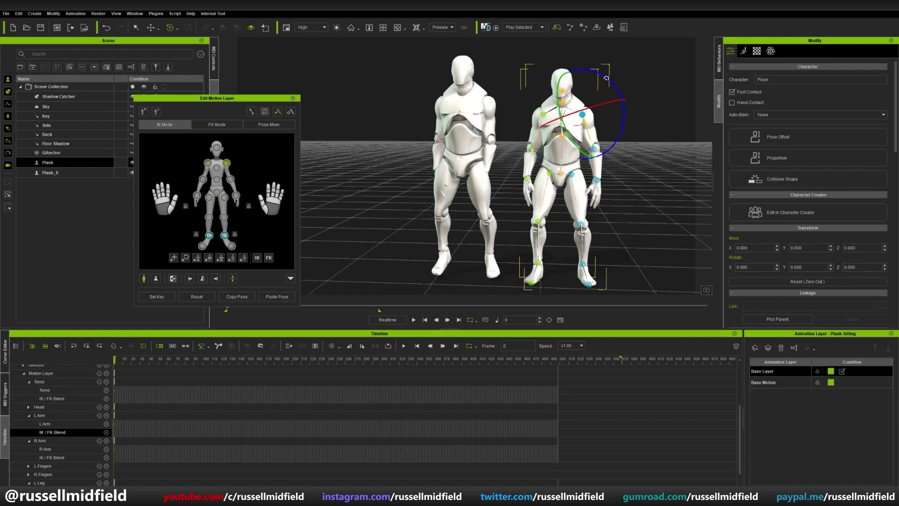
{"action": "left_click", "coordinate": [294, 99]}
Play back the edited Plask animation from frame 0 to review it
{"action": "key", "text": "space"}
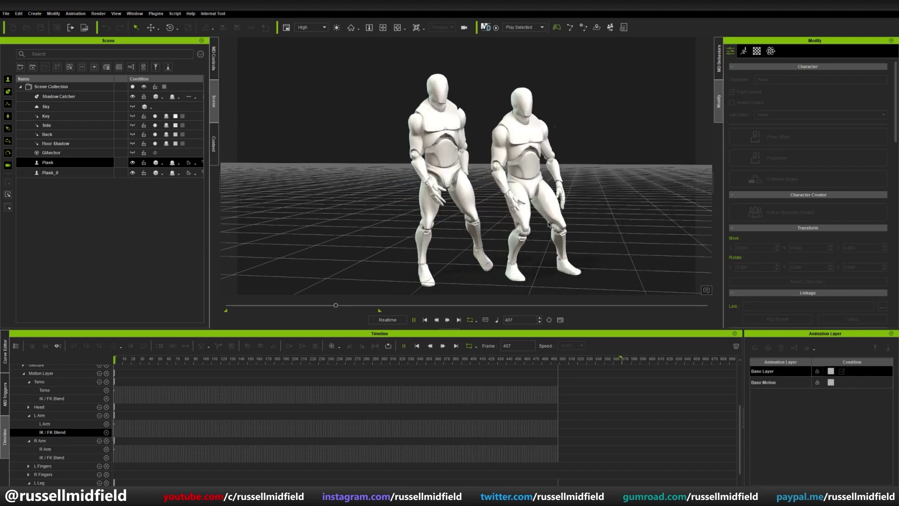
{"action": "key", "text": "space"}
{"action": "left_click", "coordinate": [554, 198]}
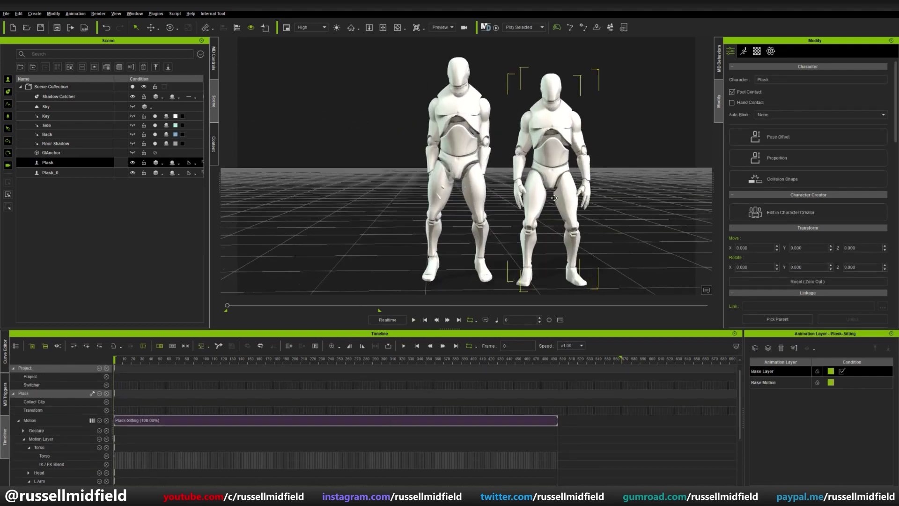
{"action": "key", "text": "space"}
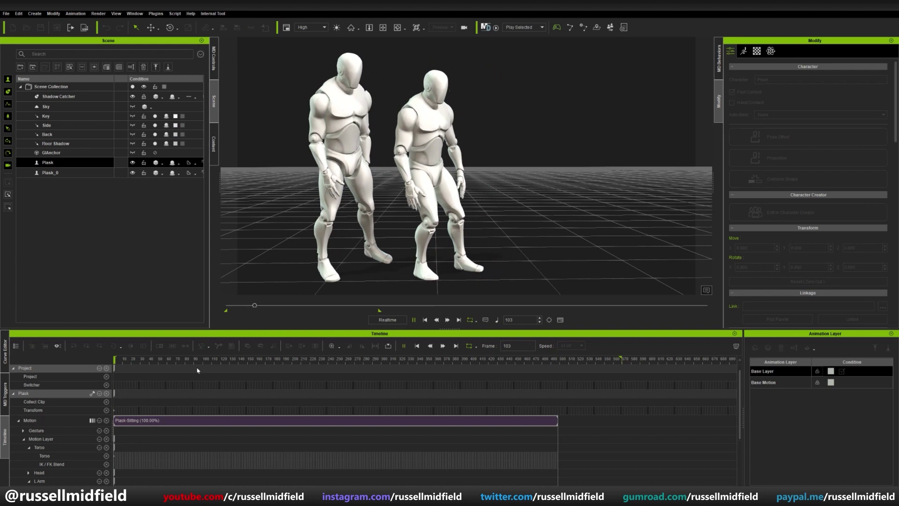
{"action": "key", "text": "space"}
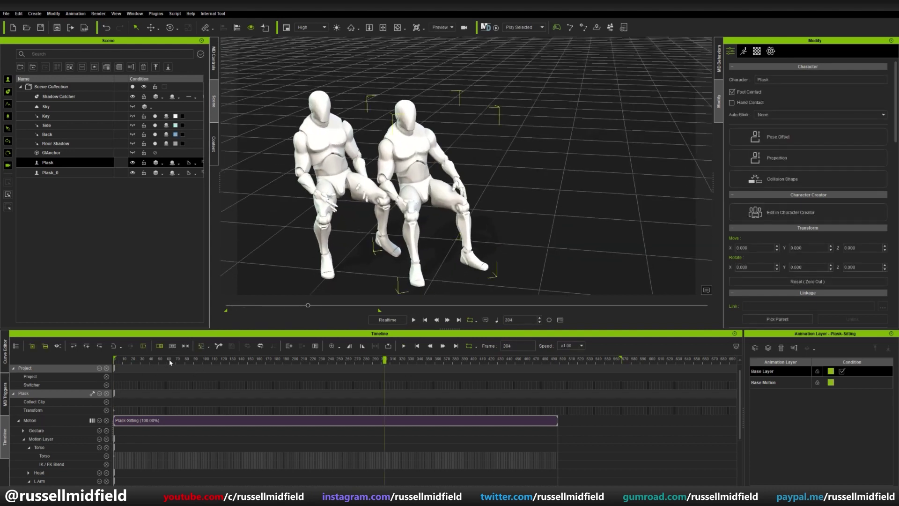
Break Plask's sitting clip at frames 82 and 391
{"action": "left_click_drag", "start_coordinate": [170, 362], "coordinate": [196, 369]}
{"action": "left_click", "coordinate": [197, 423]}
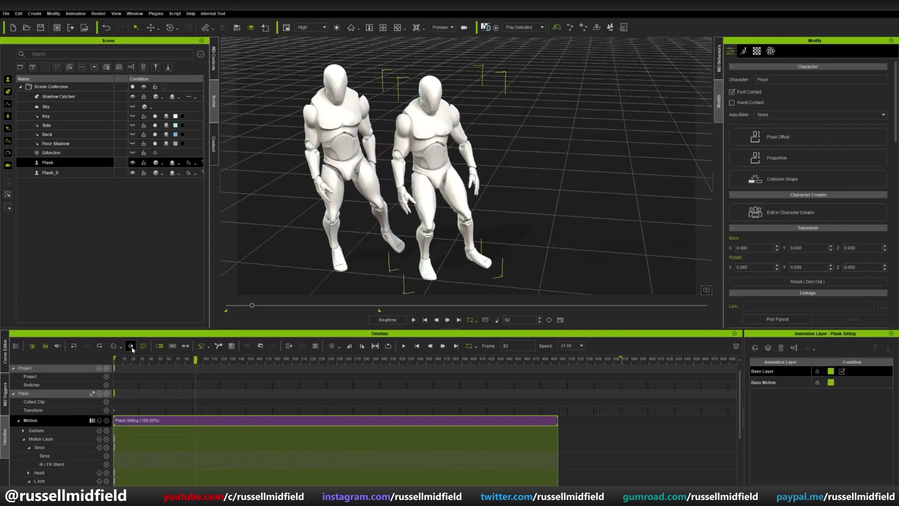
{"action": "left_click", "coordinate": [131, 345]}
{"action": "left_click_drag", "start_coordinate": [281, 388], "coordinate": [463, 390]}
{"action": "left_click", "coordinate": [131, 345]}
Align the whole middle clip to the Root and scrub through the sitting section
{"action": "left_click", "coordinate": [200, 360]}
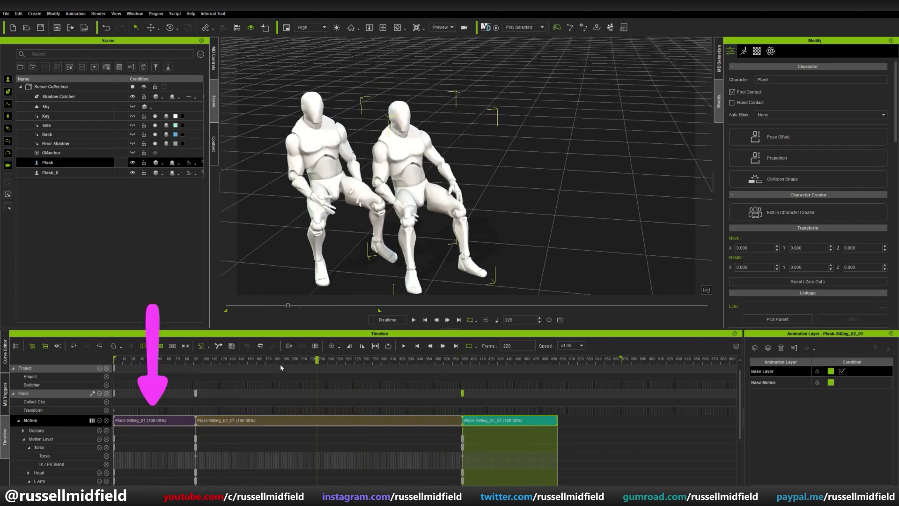
{"action": "right_click", "coordinate": [213, 420]}
{"action": "mouse_move", "coordinate": [262, 286]}
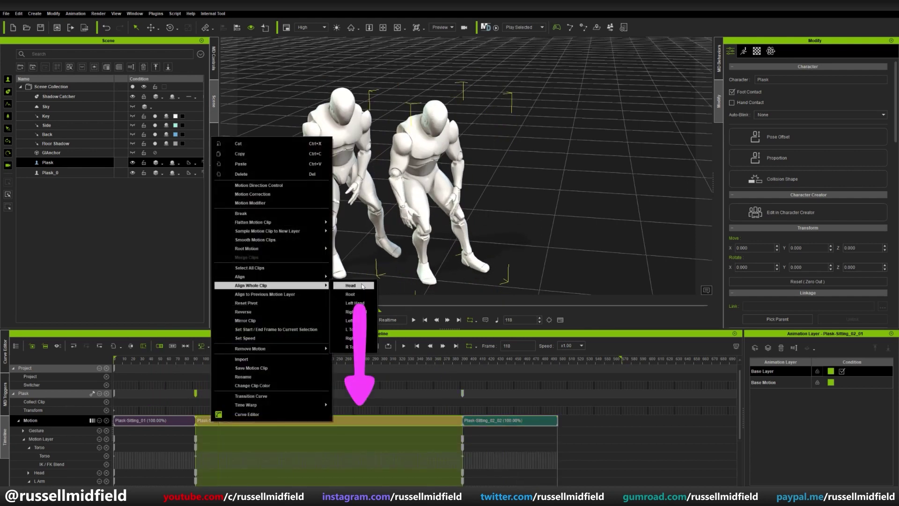
{"action": "left_click", "coordinate": [352, 294]}
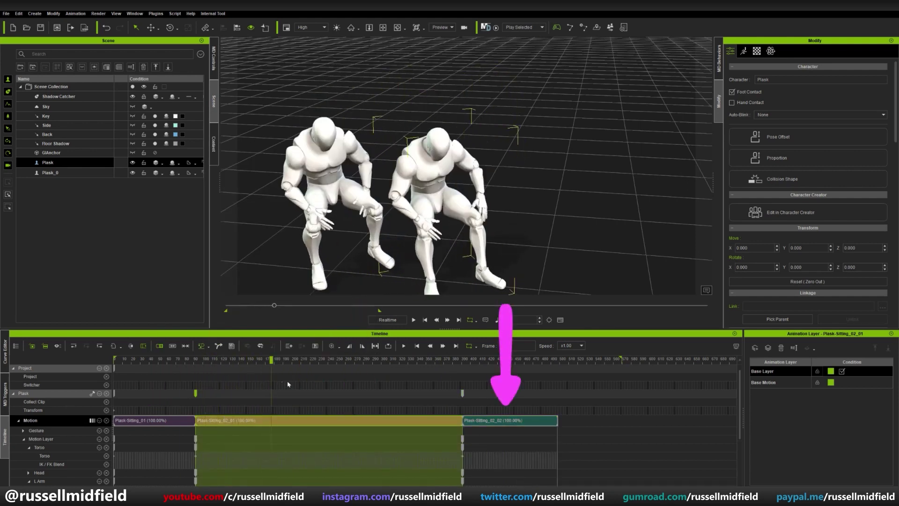
{"action": "left_click_drag", "start_coordinate": [287, 384], "coordinate": [365, 384]}
Break the last clip, Plask-Sitting_02_02, at frame 426
{"action": "left_click_drag", "start_coordinate": [490, 388], "coordinate": [497, 370]}
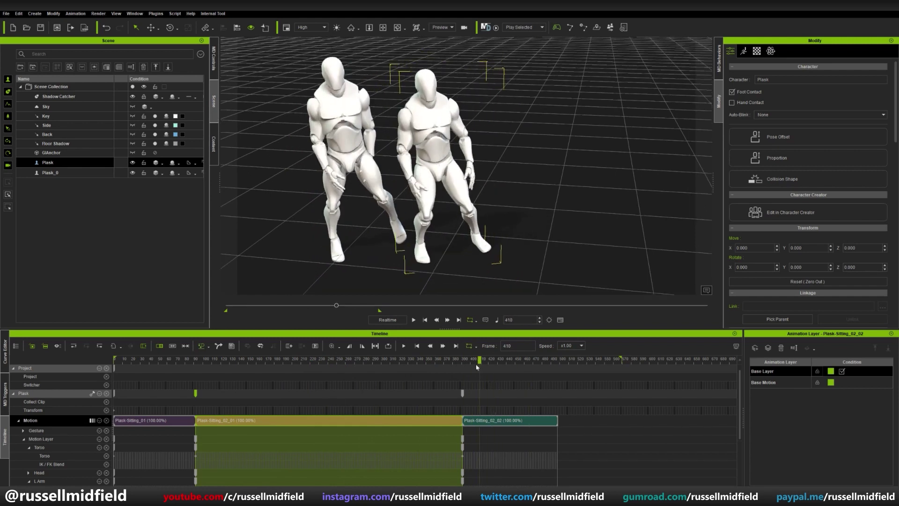
{"action": "left_click", "coordinate": [490, 419]}
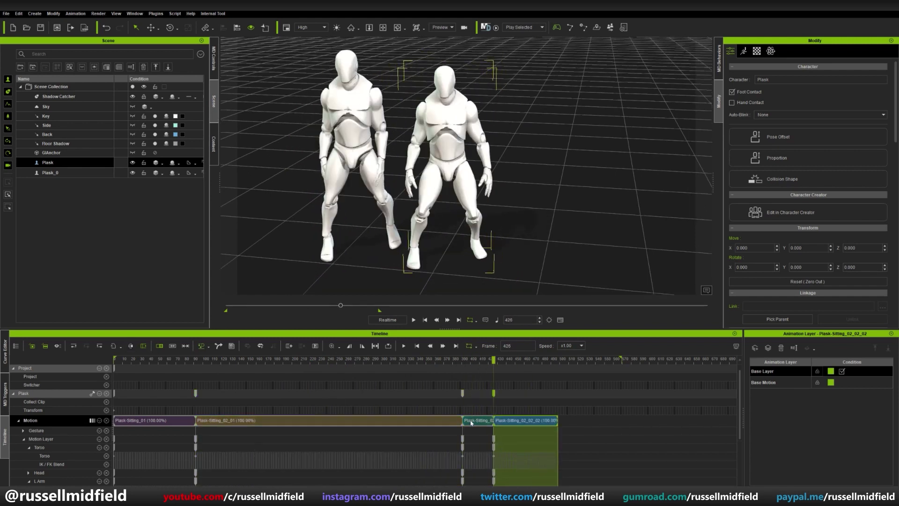
{"action": "right_click", "coordinate": [470, 421]}
{"action": "mouse_move", "coordinate": [586, 283]}
{"action": "left_click", "coordinate": [622, 293]}
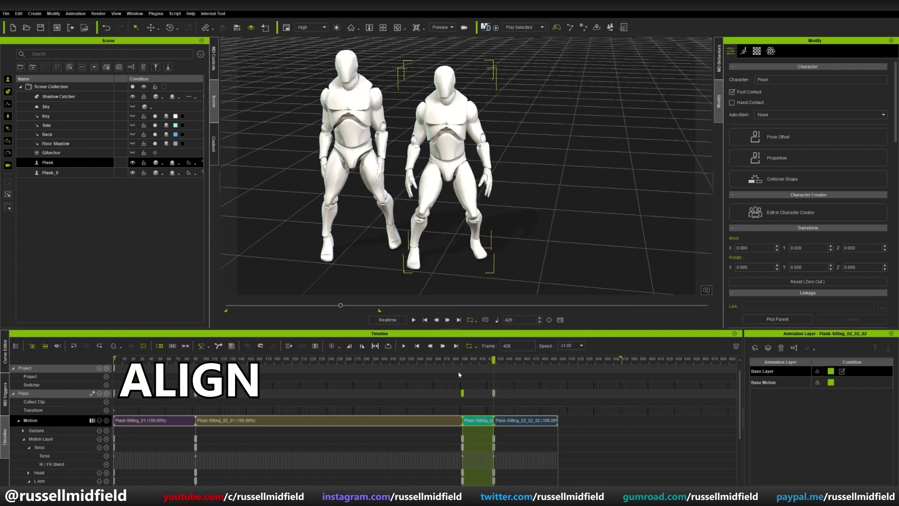
Align the new final clip, Plask-Sitting_02_02_02, on the L Toe and play it back
{"action": "left_click", "coordinate": [478, 370]}
{"action": "left_click", "coordinate": [505, 420]}
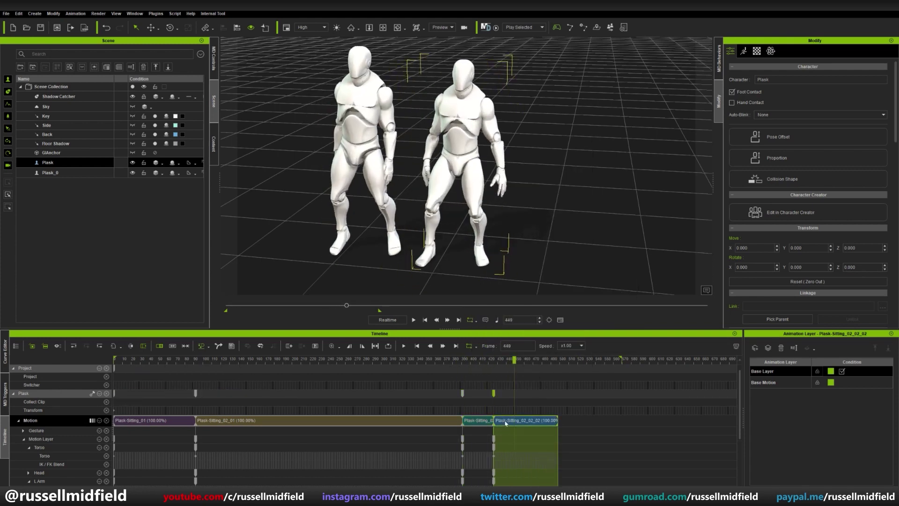
{"action": "right_click", "coordinate": [506, 420]}
{"action": "mouse_move", "coordinate": [562, 284]}
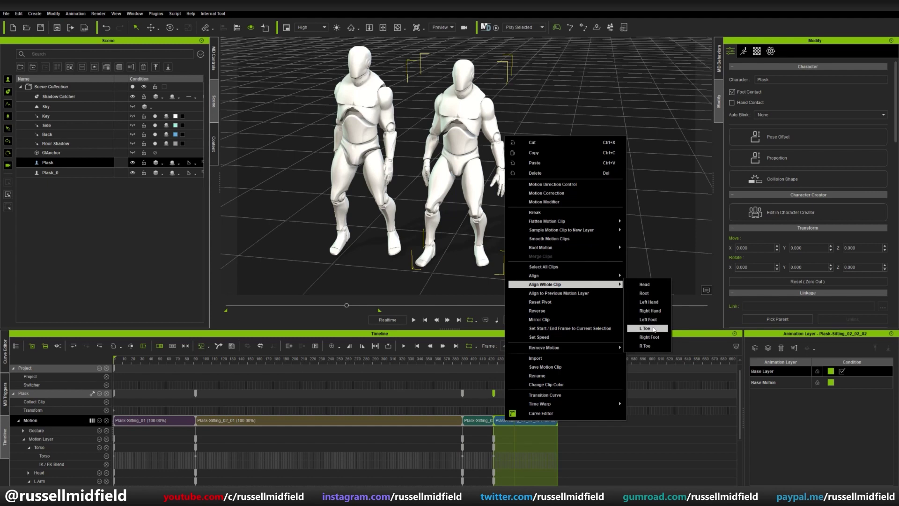
{"action": "left_click", "coordinate": [655, 330]}
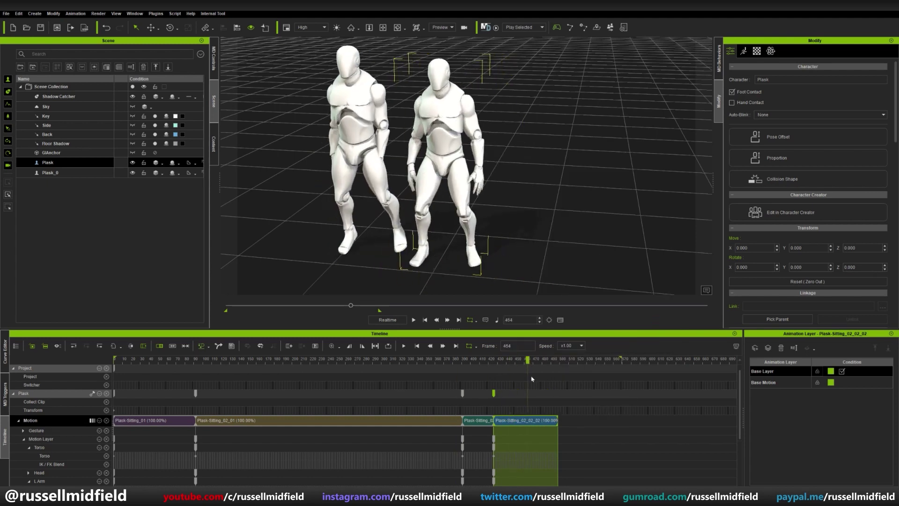
{"action": "left_click", "coordinate": [407, 346]}
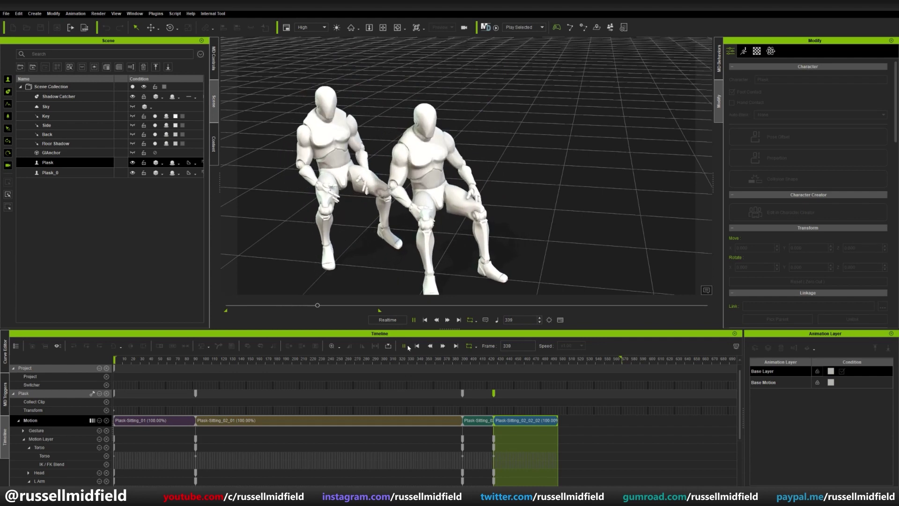
{"action": "left_click", "coordinate": [494, 370]}
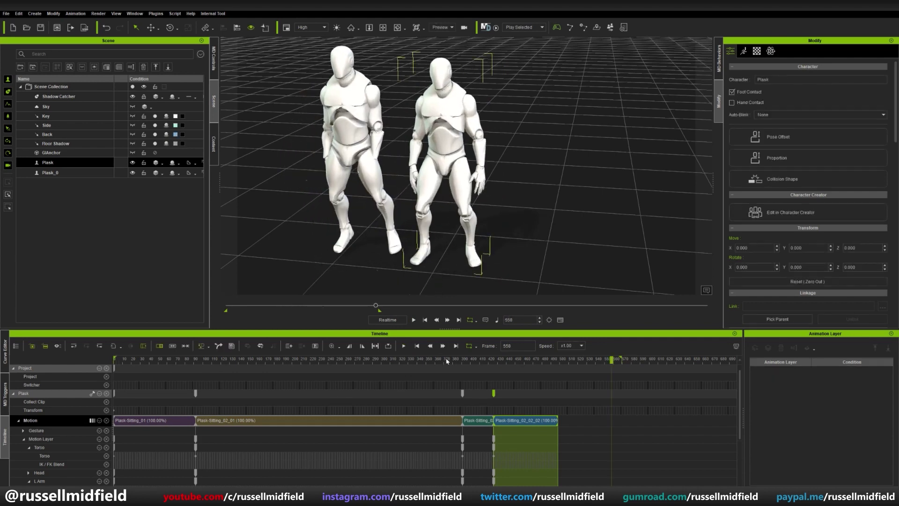
Align the third clip on the L Toe, realign the final clip, and play to check transitions
{"action": "right_click", "coordinate": [477, 418]}
{"action": "left_click", "coordinate": [598, 309]}
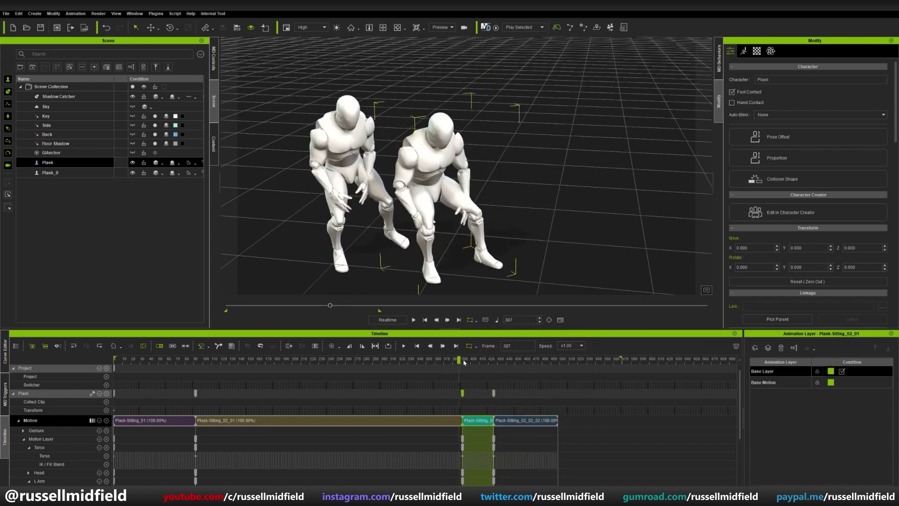
{"action": "left_click_drag", "start_coordinate": [463, 371], "coordinate": [469, 365]}
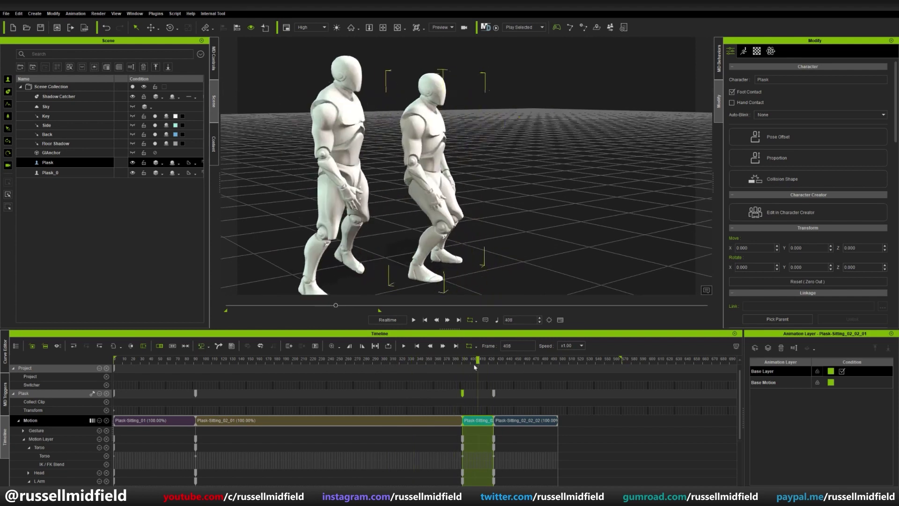
{"action": "right_click", "coordinate": [477, 419]}
{"action": "mouse_move", "coordinate": [596, 282]}
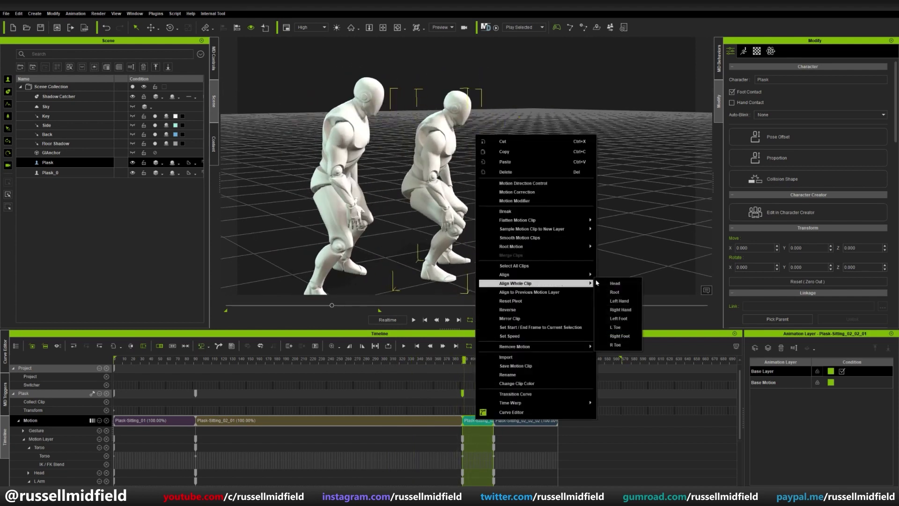
{"action": "left_click", "coordinate": [620, 328]}
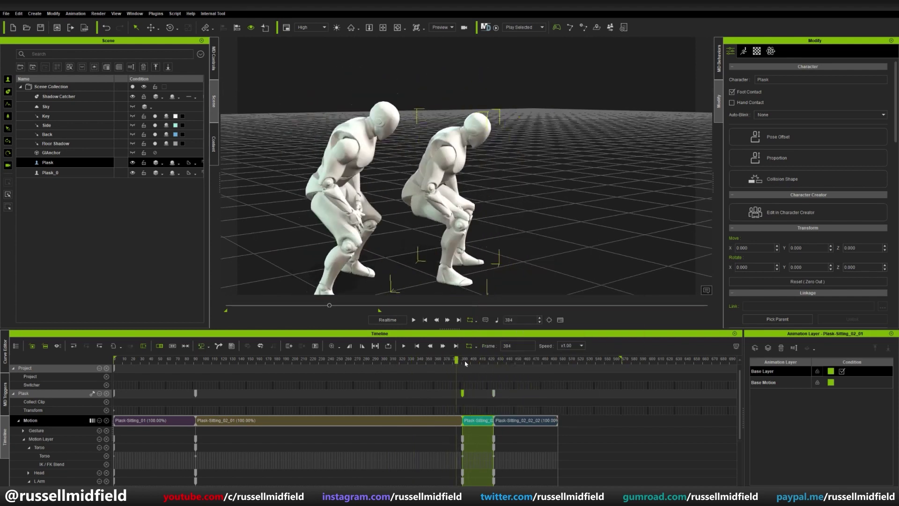
{"action": "left_click", "coordinate": [515, 418]}
{"action": "right_click", "coordinate": [515, 419]}
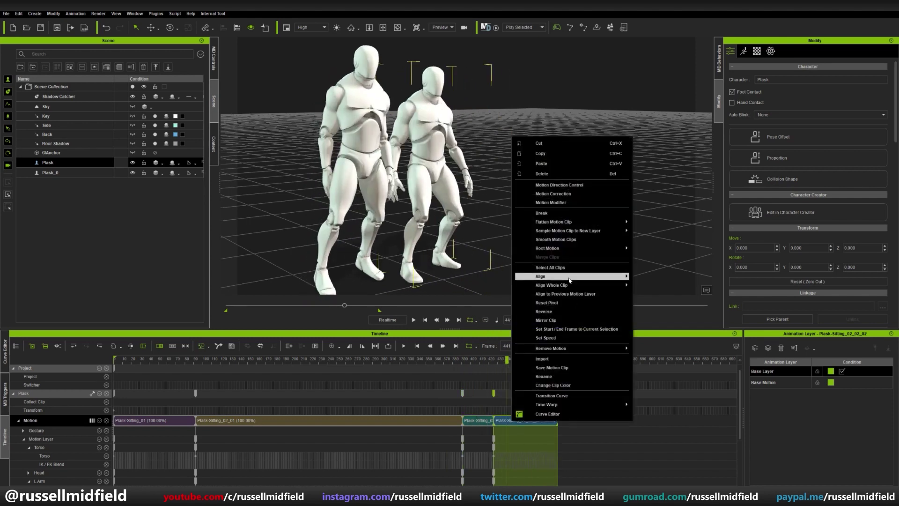
{"action": "mouse_move", "coordinate": [599, 280]}
{"action": "left_click", "coordinate": [649, 339]}
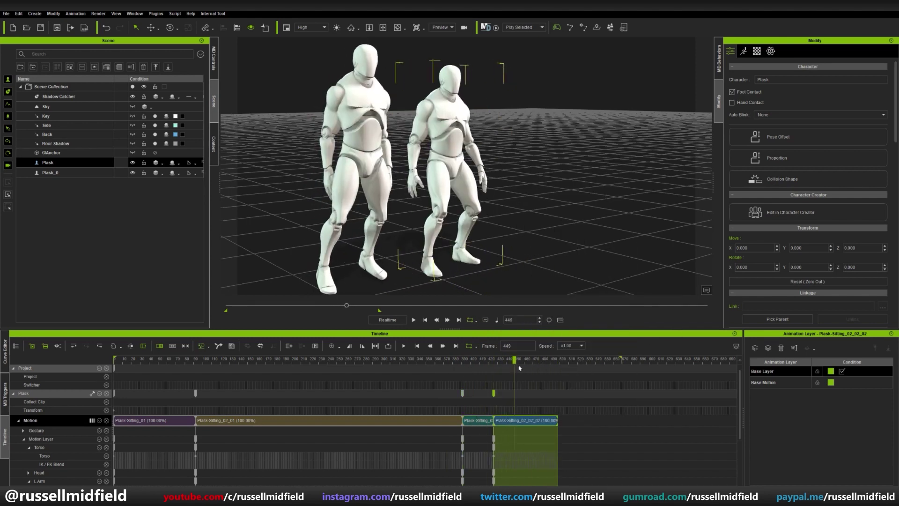
{"action": "left_click", "coordinate": [425, 320]}
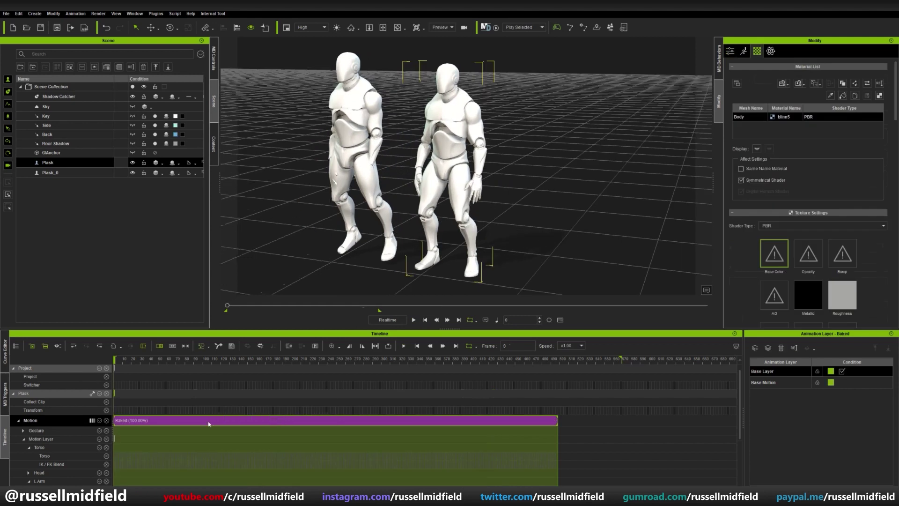
Apply Motion Correction on LFoot, L Toe, RFoot and R Toe with 14-frame transitions, previewing playback
{"action": "right_click", "coordinate": [211, 420]}
{"action": "left_click", "coordinate": [262, 183]}
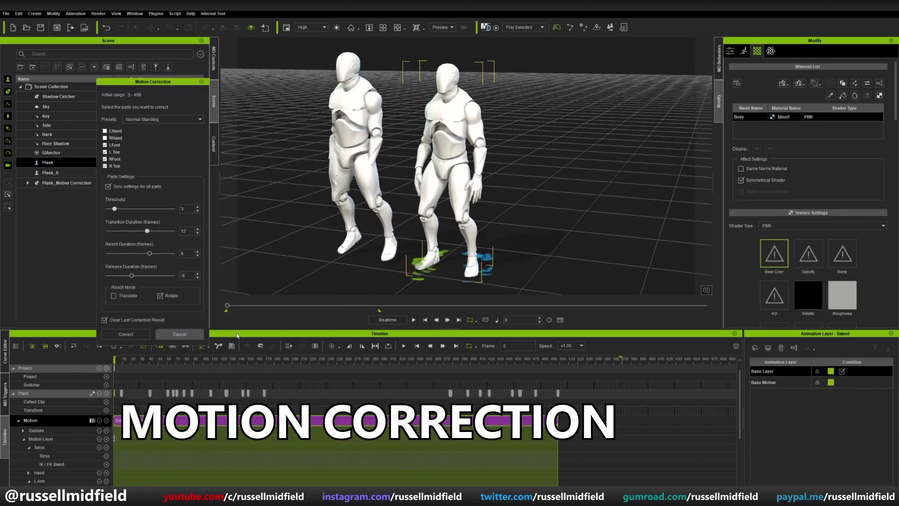
{"action": "left_click", "coordinate": [413, 320]}
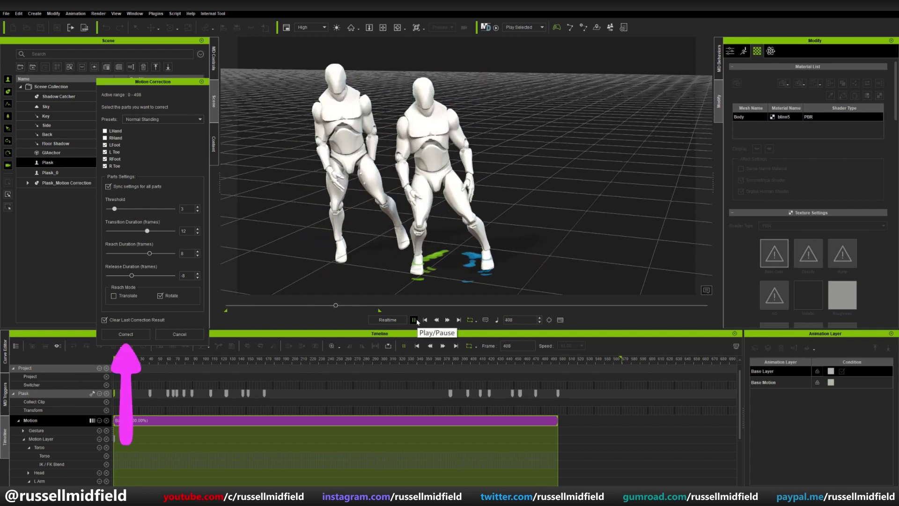
{"action": "left_click_drag", "start_coordinate": [147, 231], "coordinate": [151, 231]}
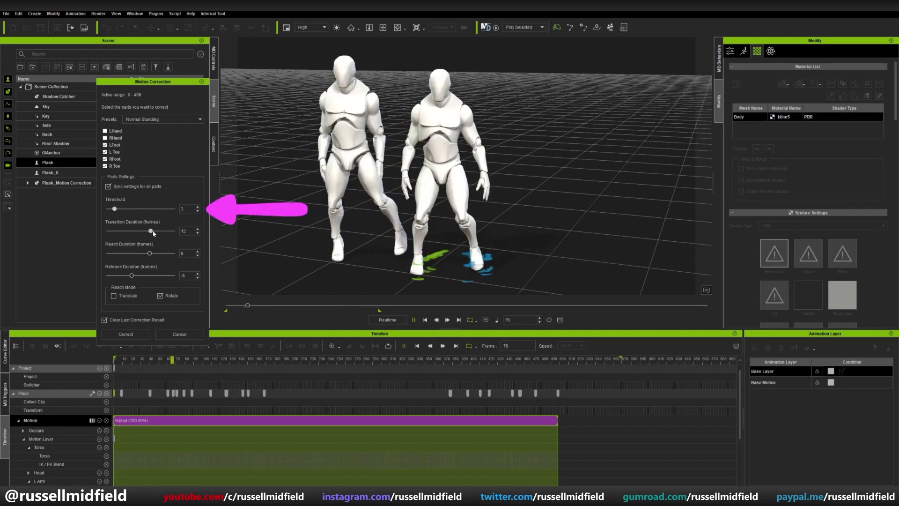
{"action": "left_click", "coordinate": [415, 322]}
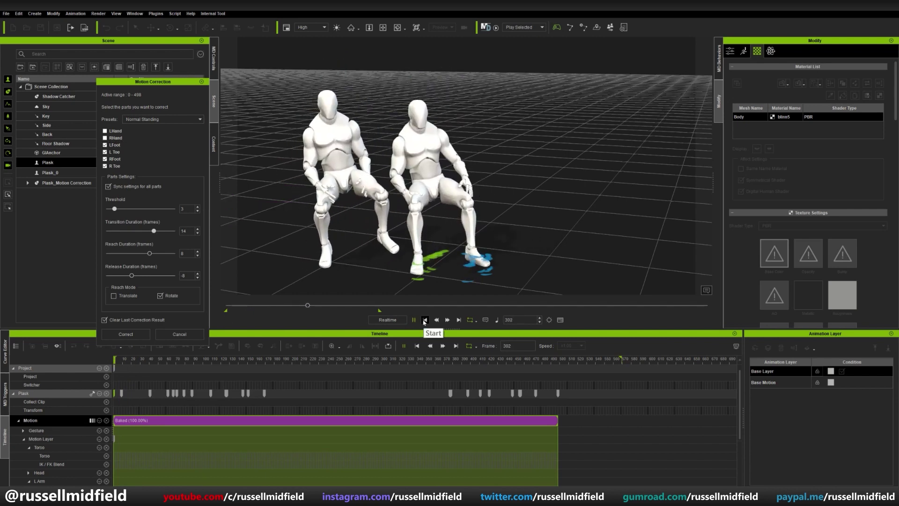
{"action": "left_click", "coordinate": [424, 321]}
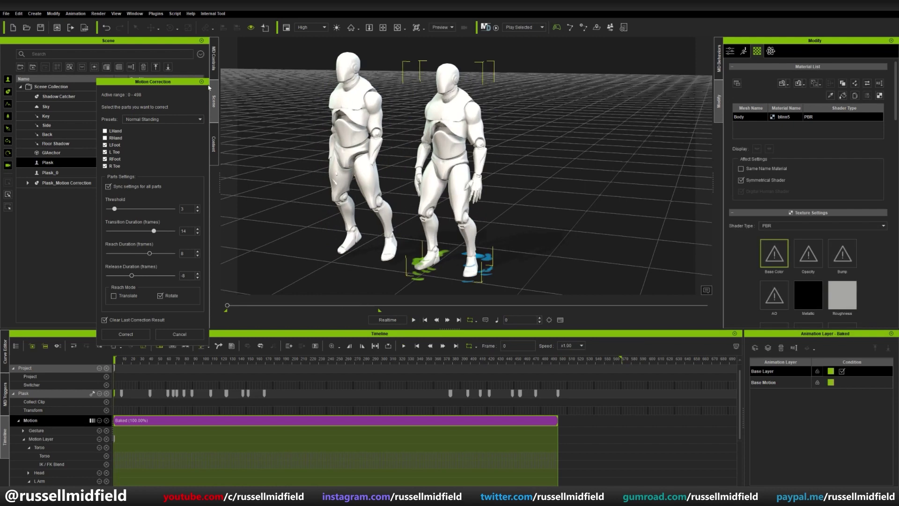
Scrub through the crouch to frame 155 and shift the Reach L Foot clip later
{"action": "scroll", "coordinate": [426, 441], "scroll_direction": "down", "scroll_amount": 10}
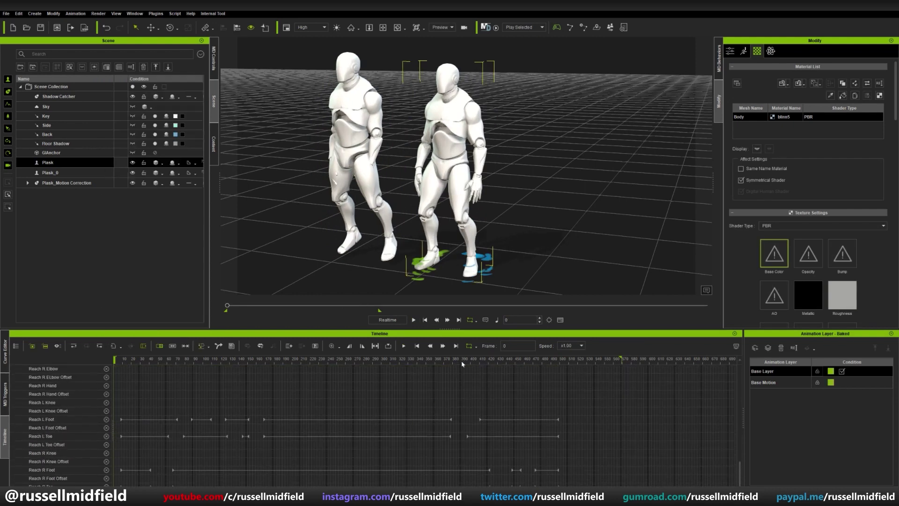
{"action": "left_click", "coordinate": [478, 359]}
{"action": "left_click_drag", "start_coordinate": [487, 366], "coordinate": [534, 381]}
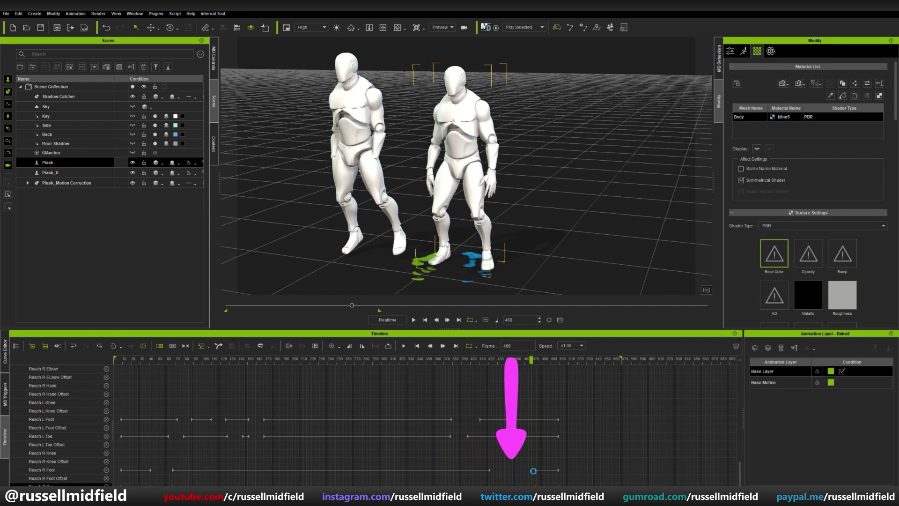
{"action": "left_click", "coordinate": [521, 471]}
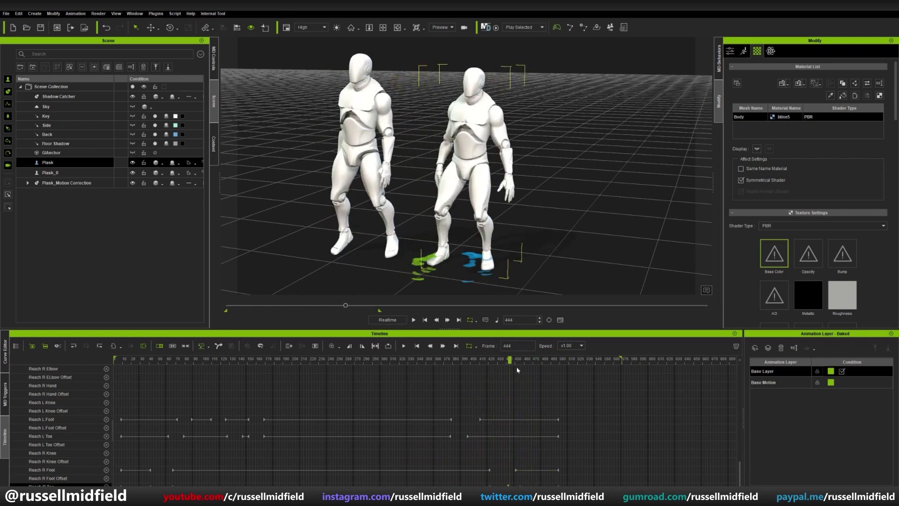
{"action": "left_click", "coordinate": [208, 360]}
{"action": "left_click_drag", "start_coordinate": [214, 365], "coordinate": [256, 366]}
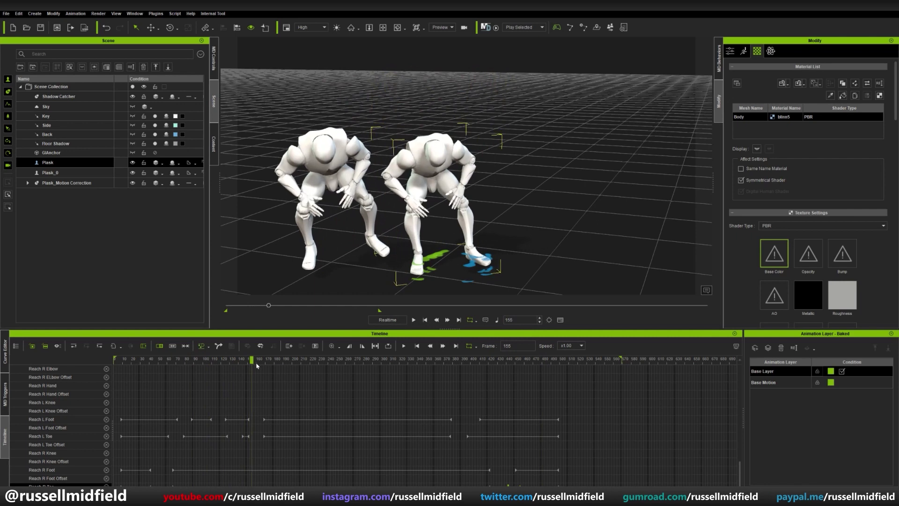
{"action": "left_click_drag", "start_coordinate": [225, 420], "coordinate": [243, 421]}
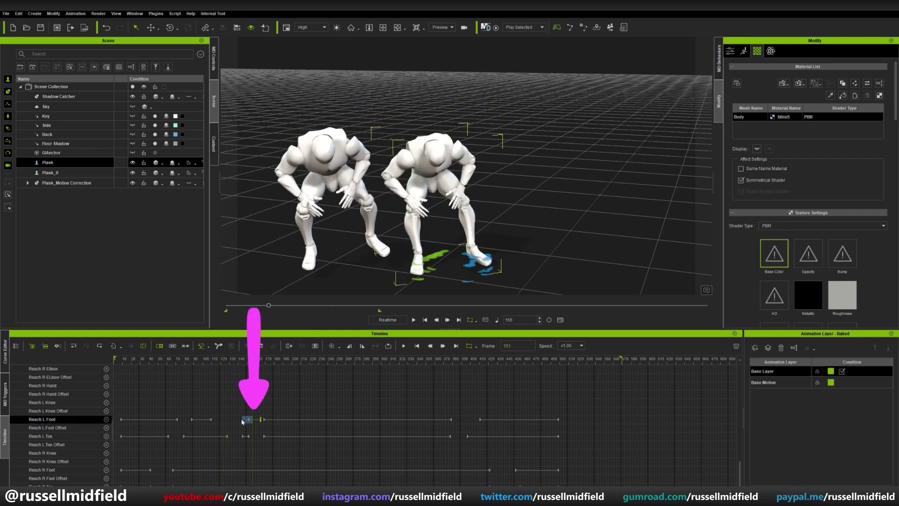
Check the Reach L Toe and Reach R Foot tracks from the start, then play back
{"action": "left_click", "coordinate": [254, 437]}
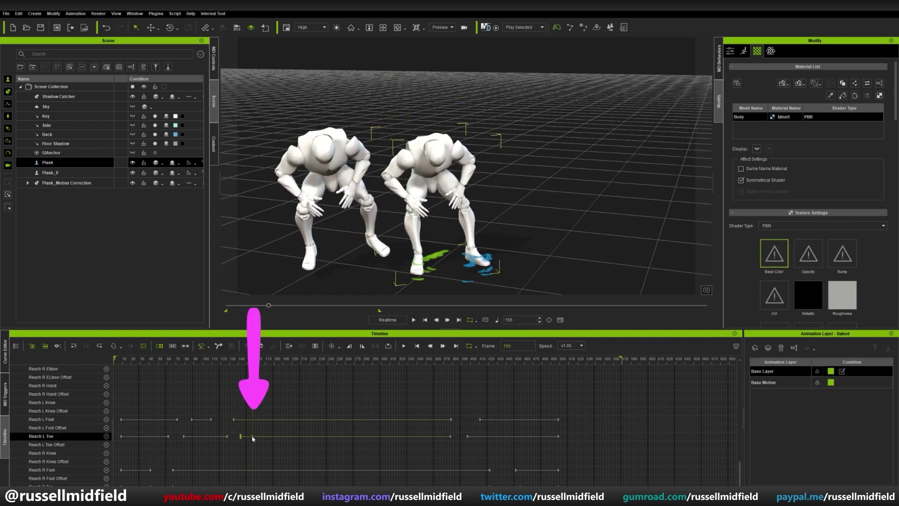
{"action": "left_click_drag", "start_coordinate": [205, 368], "coordinate": [120, 361]}
{"action": "left_click", "coordinate": [114, 419]}
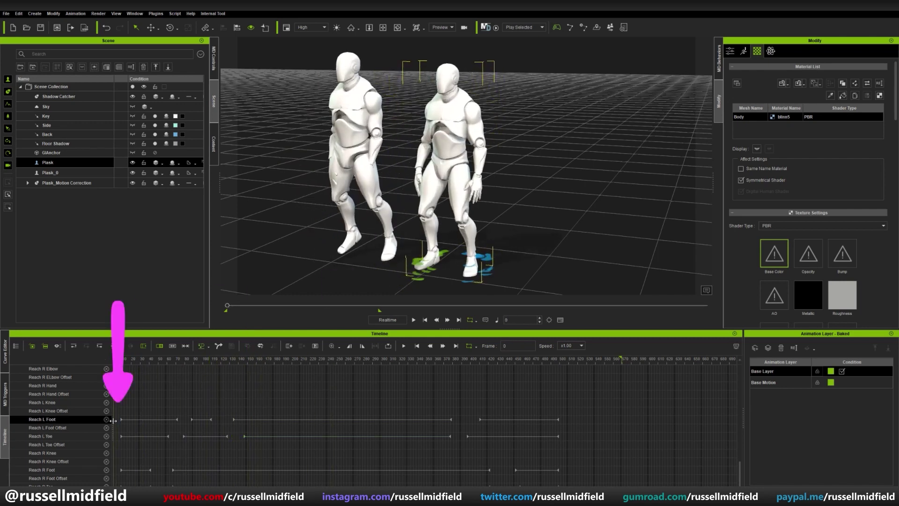
{"action": "left_click", "coordinate": [119, 437]}
{"action": "left_click", "coordinate": [112, 472]}
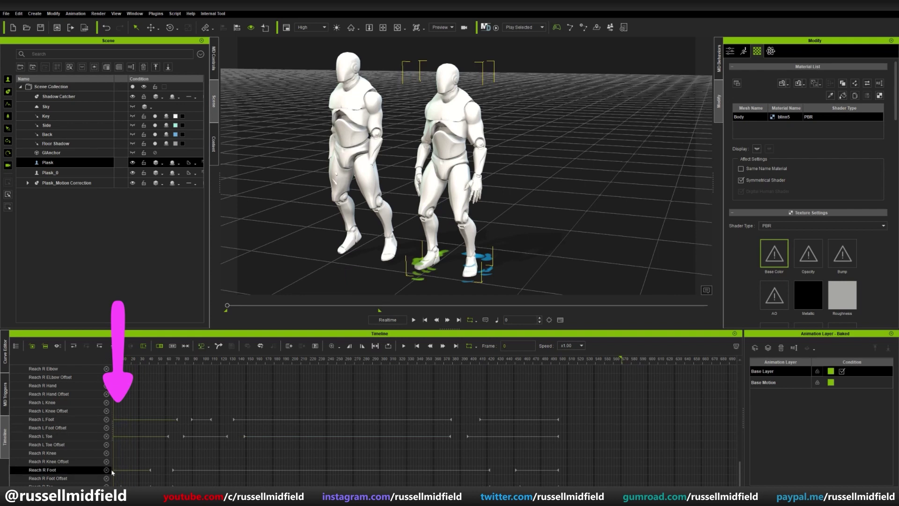
{"action": "left_click", "coordinate": [405, 346]}
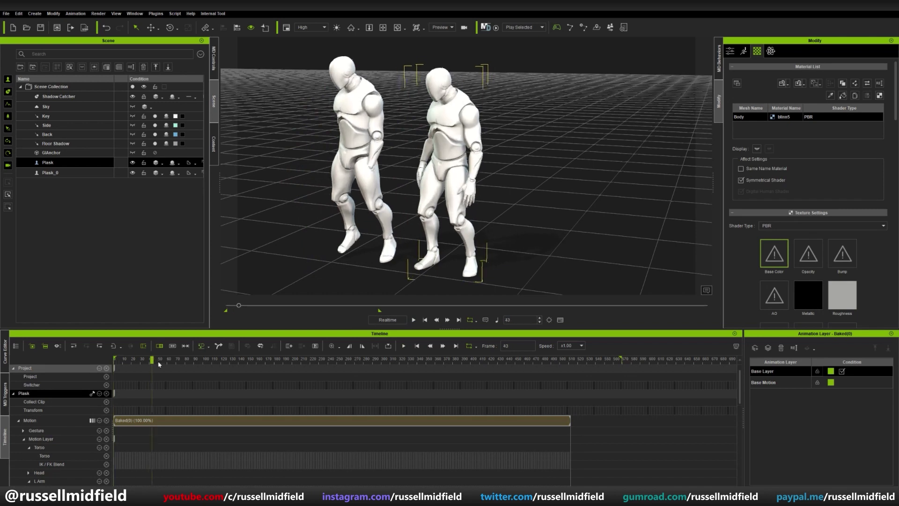
Set a Reach Target on the left hand that keeps its current pose as the figures bend
{"action": "left_click_drag", "start_coordinate": [223, 367], "coordinate": [264, 379]}
{"action": "left_click", "coordinate": [743, 51]}
{"action": "left_click", "coordinate": [787, 153]}
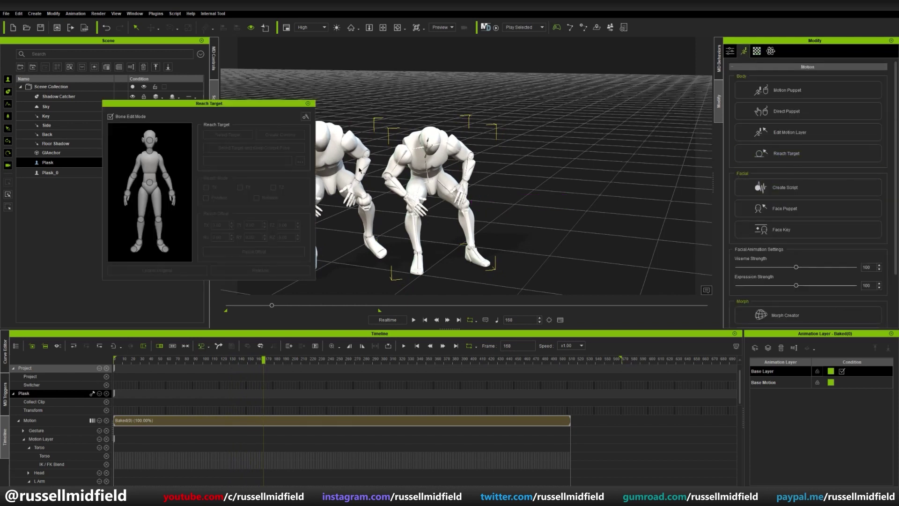
{"action": "left_click", "coordinate": [127, 192]}
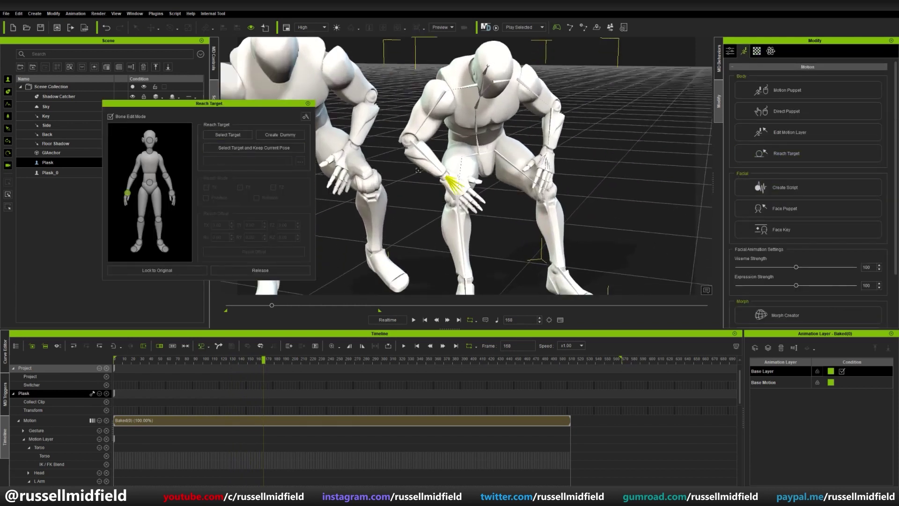
{"action": "left_click", "coordinate": [267, 149]}
At frame 190, move and rotate the left hand onto the left thigh
{"action": "left_click_drag", "start_coordinate": [264, 360], "coordinate": [287, 367]}
{"action": "right_click_drag", "start_coordinate": [516, 197], "coordinate": [553, 177]}
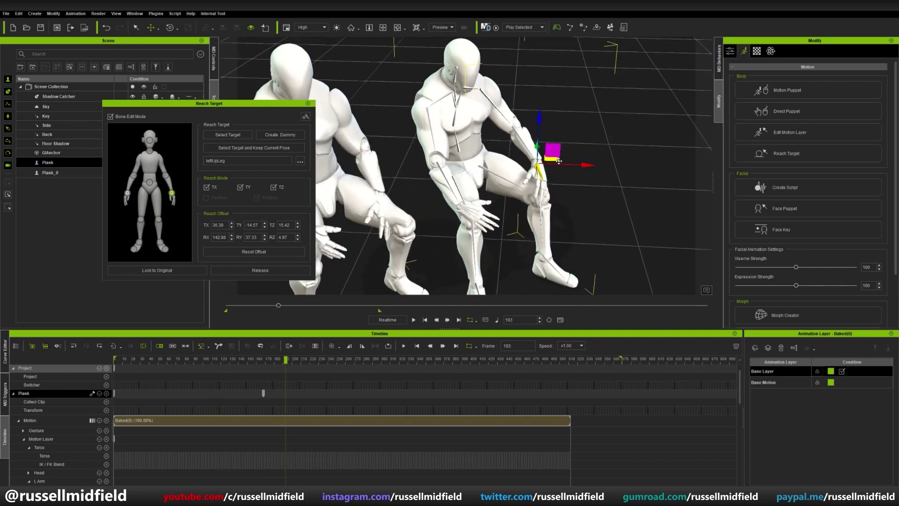
{"action": "left_click_drag", "start_coordinate": [559, 161], "coordinate": [544, 155]}
{"action": "key", "text": "e"}
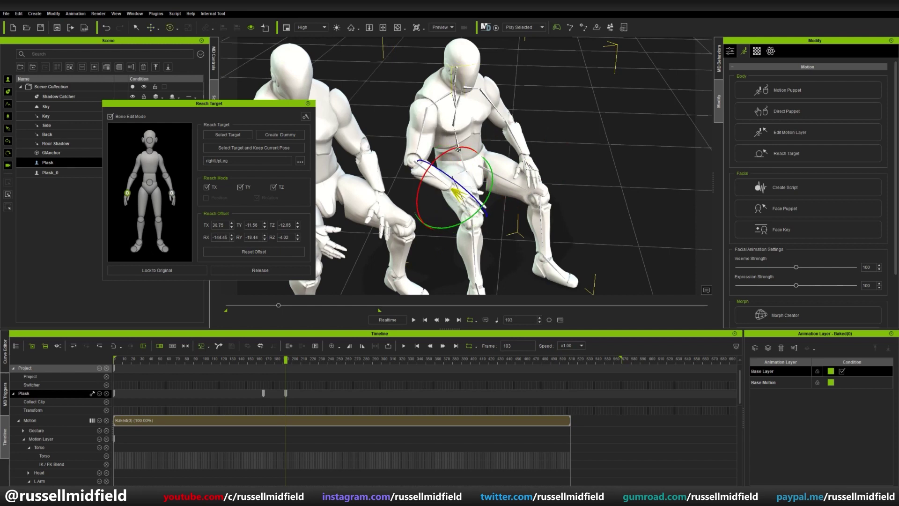
{"action": "right_click_drag", "start_coordinate": [458, 150], "coordinate": [388, 160]}
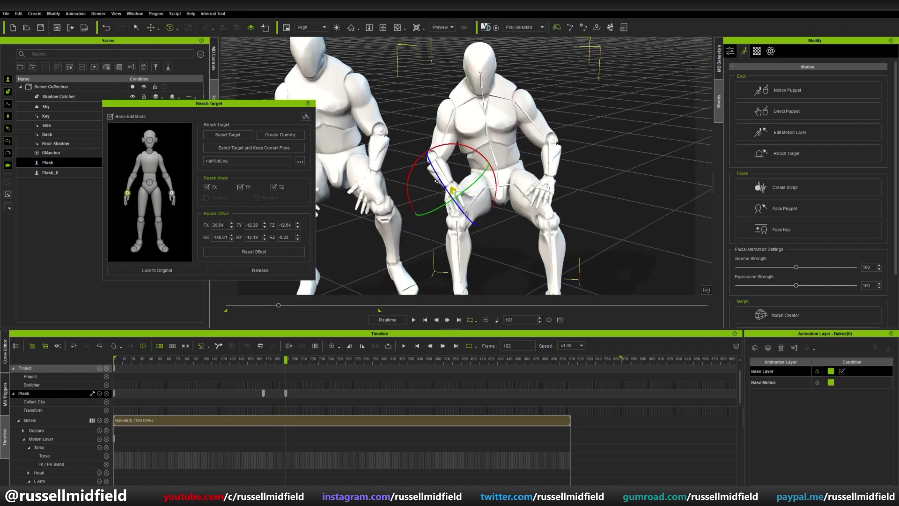
Play back to check hand contact, then release the hand at frame 376 as the figure straightens
{"action": "scroll", "coordinate": [482, 217], "scroll_direction": "down", "scroll_amount": 5}
{"action": "key", "text": "space"}
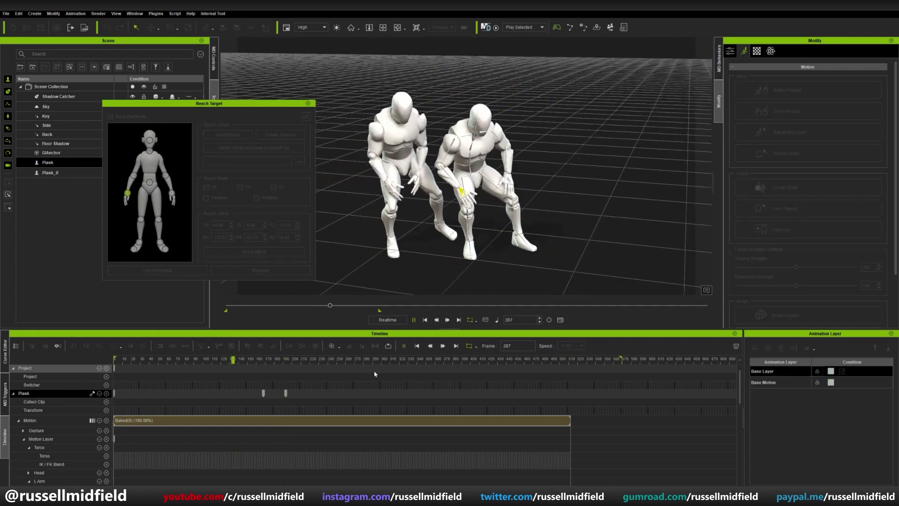
{"action": "left_click", "coordinate": [336, 359]}
{"action": "left_click_drag", "start_coordinate": [336, 360], "coordinate": [449, 359]}
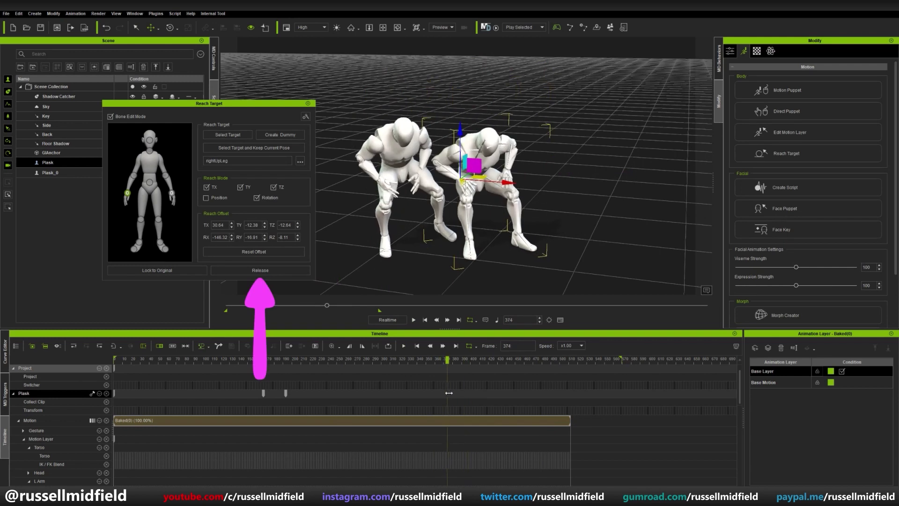
{"action": "left_click", "coordinate": [260, 270]}
{"action": "left_click_drag", "start_coordinate": [471, 359], "coordinate": [539, 359]}
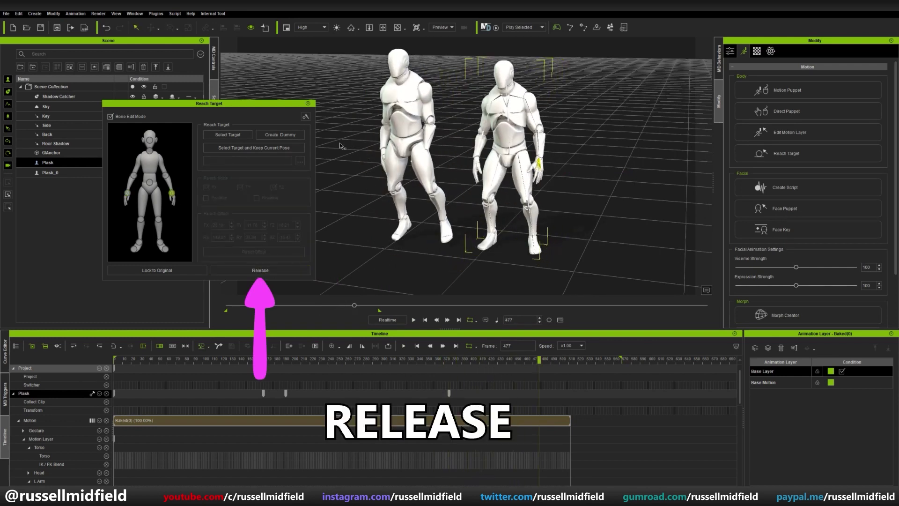
Play the animation through, then delete the left figure
{"action": "left_click", "coordinate": [308, 103]}
{"action": "key", "text": "space"}
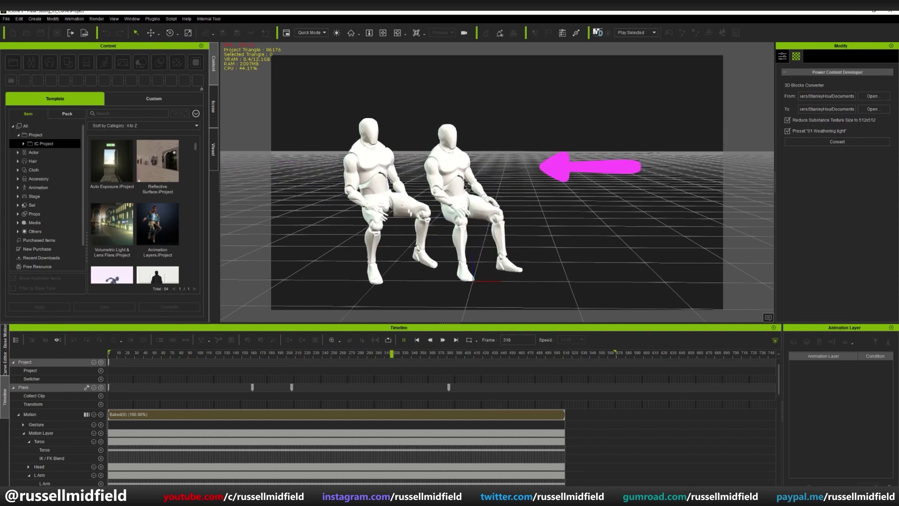
{"action": "left_click", "coordinate": [417, 340]}
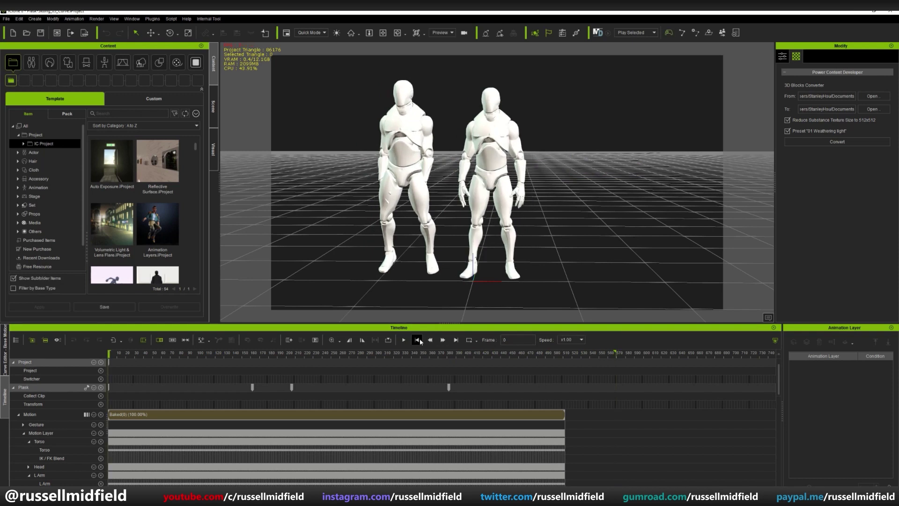
{"action": "left_click", "coordinate": [412, 137]}
{"action": "key", "text": "Delete"}
Bake the remaining figure's motion into one clip and duplicate the character
{"action": "left_click", "coordinate": [505, 159]}
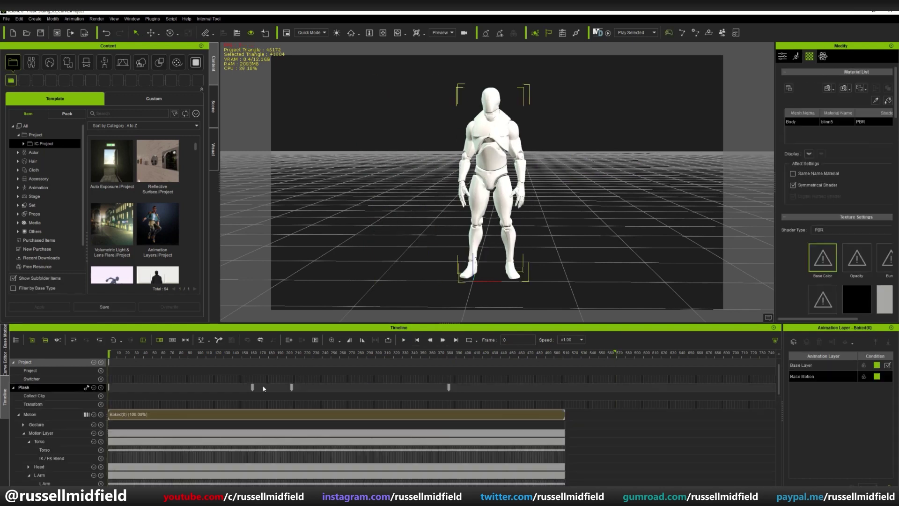
{"action": "left_click", "coordinate": [74, 19]}
{"action": "left_click", "coordinate": [110, 159]}
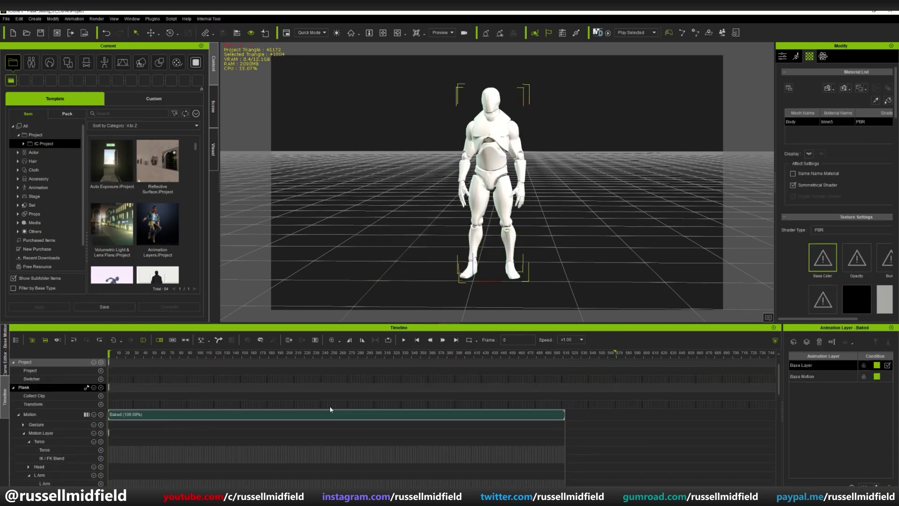
{"action": "left_click", "coordinate": [404, 340]}
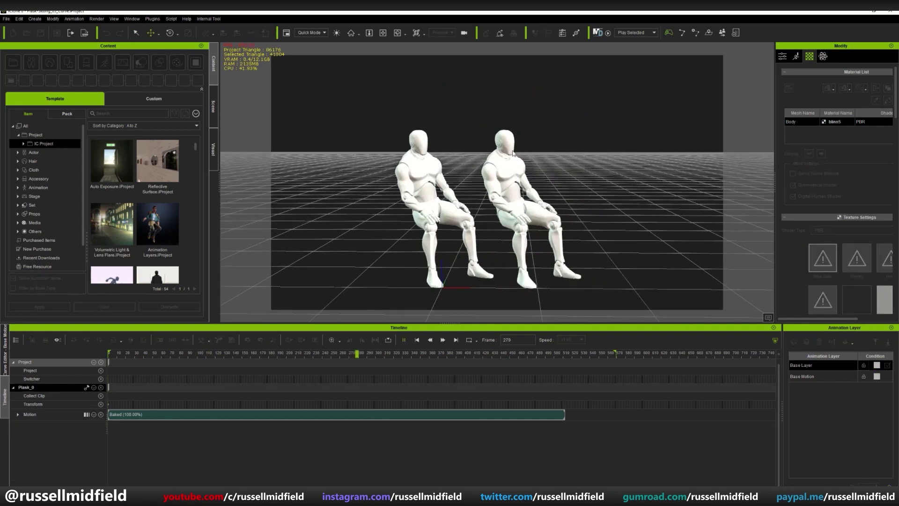
Show the Baked clip's curves, browsing spine1 Rotation X, head Rotation Y and neck Rotation Z
{"action": "left_click", "coordinate": [417, 340]}
{"action": "left_click", "coordinate": [125, 414]}
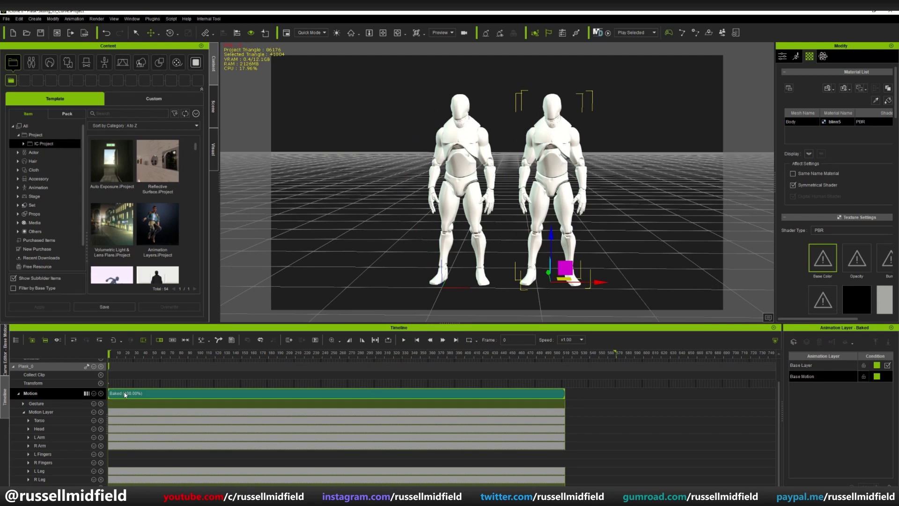
{"action": "left_click", "coordinate": [6, 346]}
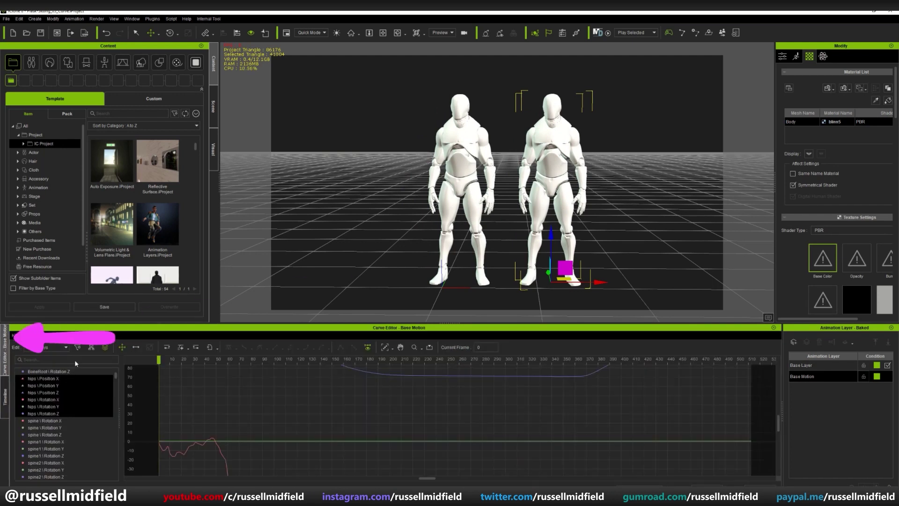
{"action": "left_click", "coordinate": [57, 442]}
{"action": "left_click", "coordinate": [390, 348]}
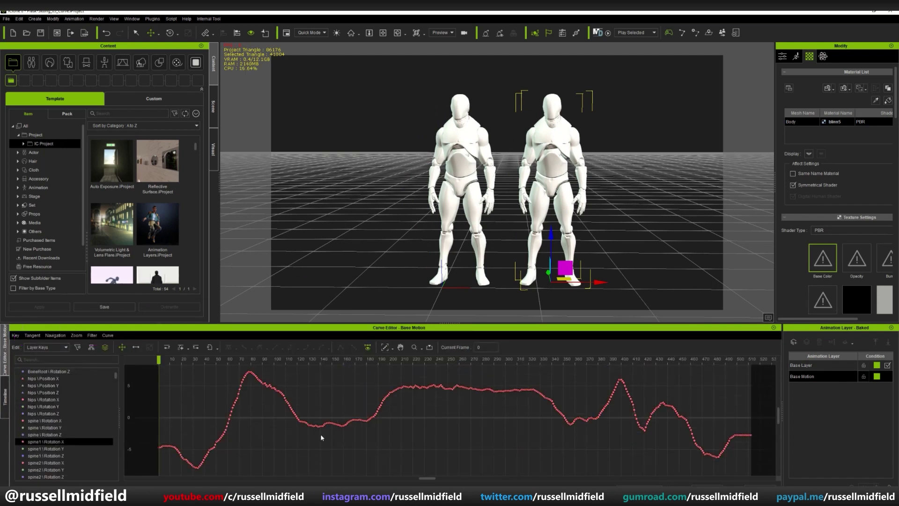
{"action": "scroll", "coordinate": [44, 444], "scroll_direction": "down", "scroll_amount": 3}
{"action": "left_click", "coordinate": [47, 442]}
{"action": "left_click", "coordinate": [47, 428]}
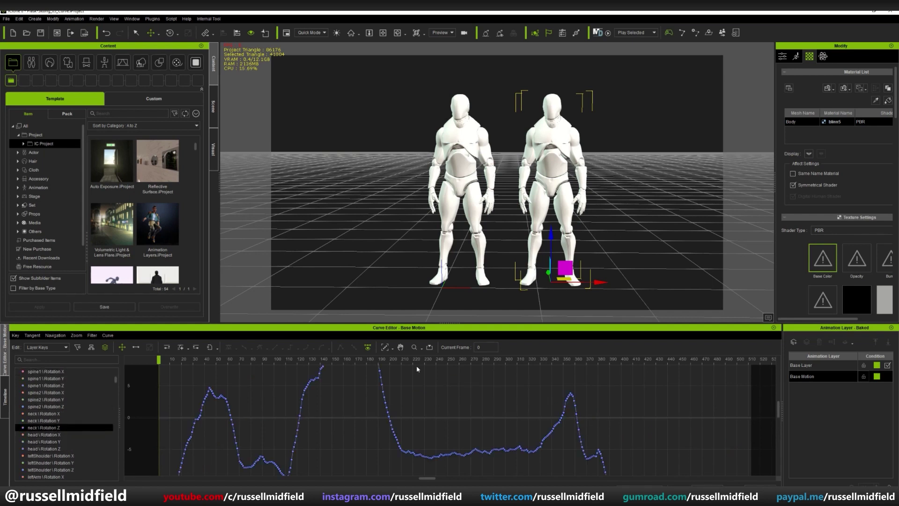
{"action": "left_click", "coordinate": [386, 348]}
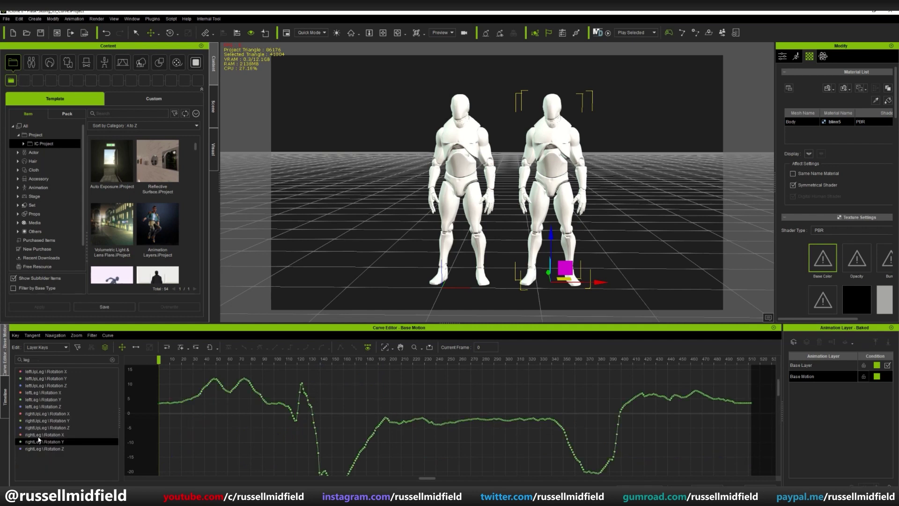
Display rightLeg Rotation X, Y and Z together and scrub to frame 147
{"action": "left_click", "coordinate": [39, 434]}
{"action": "left_click", "coordinate": [40, 449], "text": "shift"}
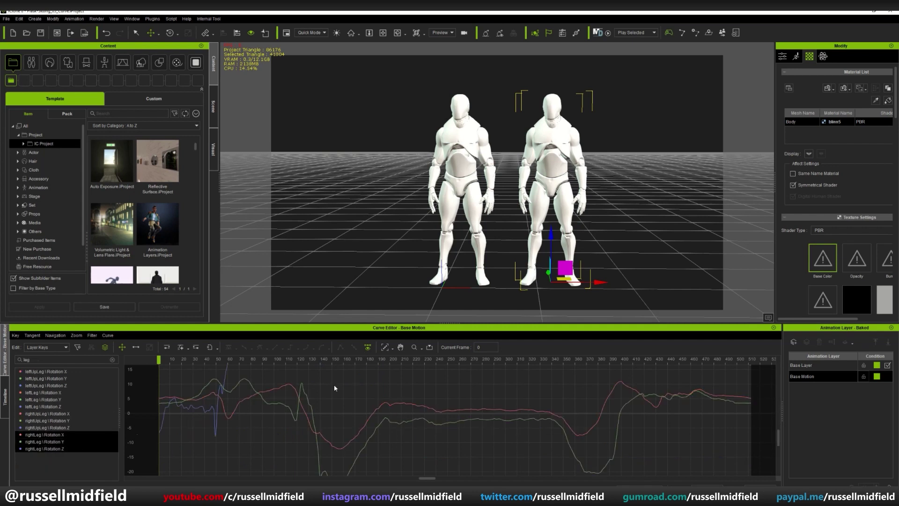
{"action": "left_click", "coordinate": [386, 347]}
{"action": "left_click_drag", "start_coordinate": [291, 364], "coordinate": [330, 464]}
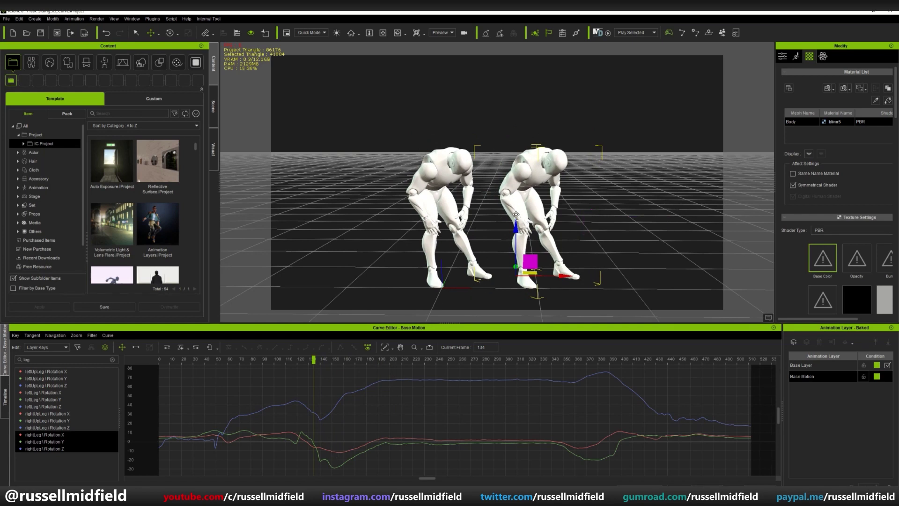
{"action": "left_click_drag", "start_coordinate": [313, 360], "coordinate": [337, 361]}
{"action": "scroll", "coordinate": [317, 421], "scroll_direction": "up", "scroll_amount": 3}
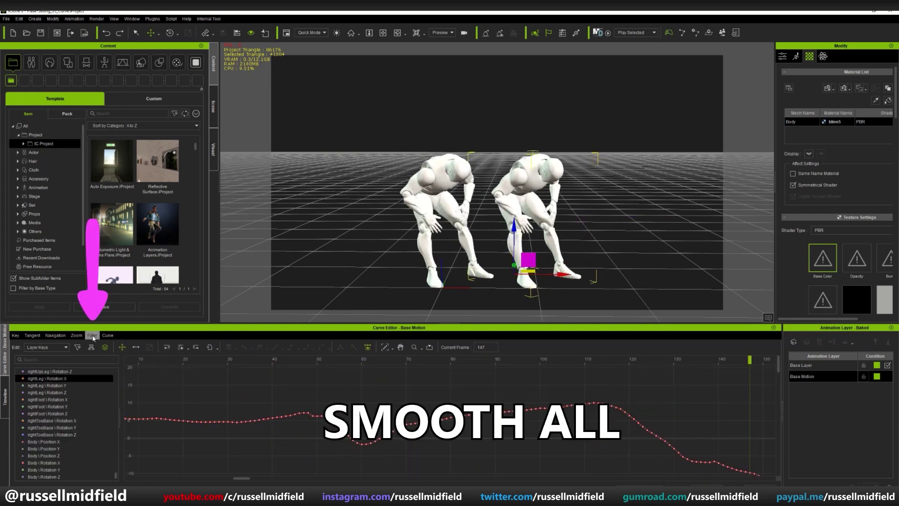
Apply Smooth All to the baked curves and inspect rightLeg Rotation Y and Z at frame 158
{"action": "left_click", "coordinate": [153, 363]}
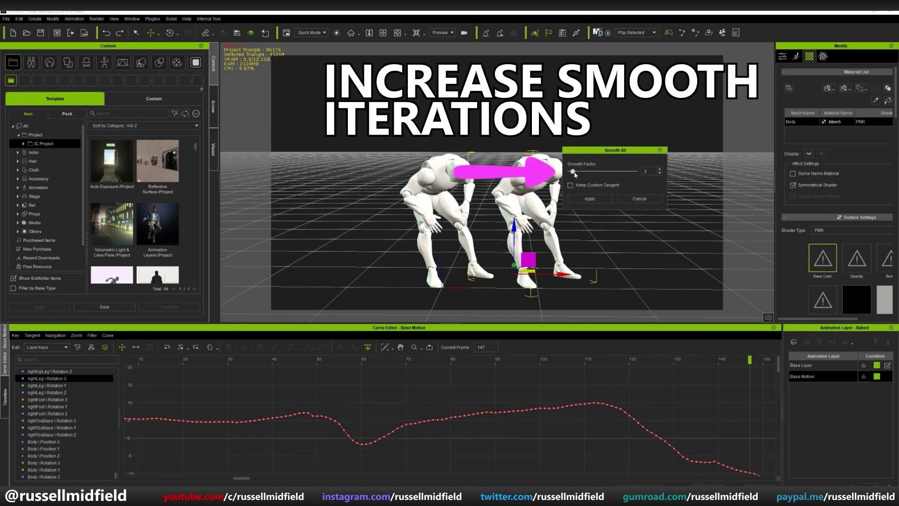
{"action": "left_click", "coordinate": [604, 198]}
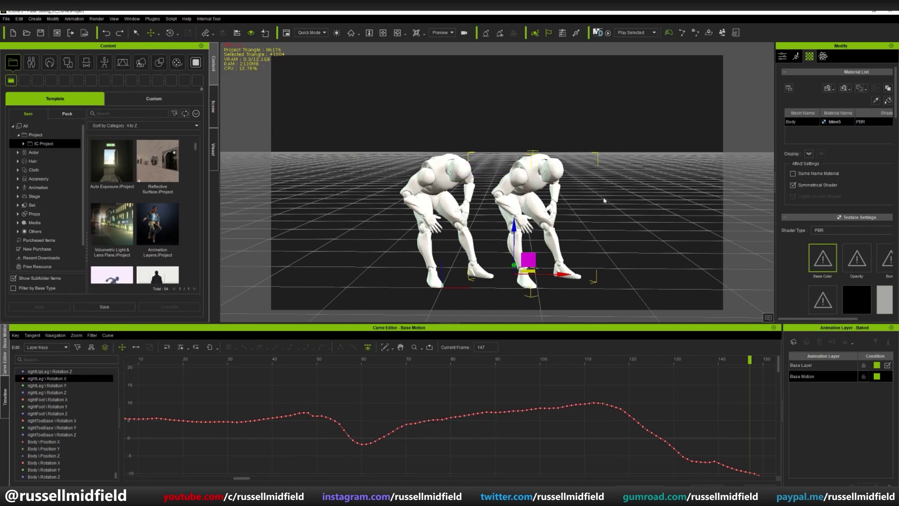
{"action": "left_click", "coordinate": [56, 385]}
{"action": "scroll", "coordinate": [382, 426], "scroll_direction": "down", "scroll_amount": 3}
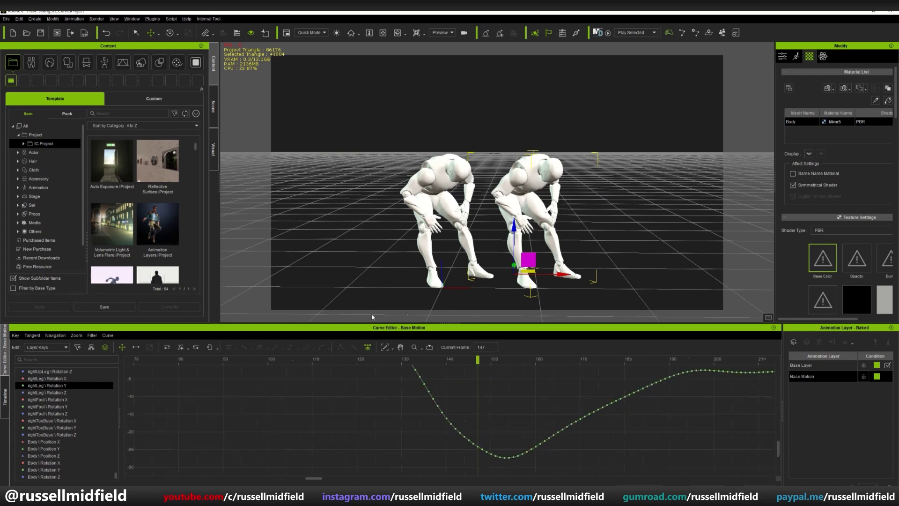
{"action": "key", "text": "Down"}
{"action": "key", "text": "Up"}
{"action": "mouse_move", "coordinate": [321, 359]}
{"action": "left_mouse_down"}
{"action": "mouse_move", "coordinate": [262, 359]}
{"action": "mouse_move", "coordinate": [371, 360]}
{"action": "mouse_move", "coordinate": [281, 361]}
{"action": "mouse_move", "coordinate": [336, 360]}
{"action": "left_mouse_up"}
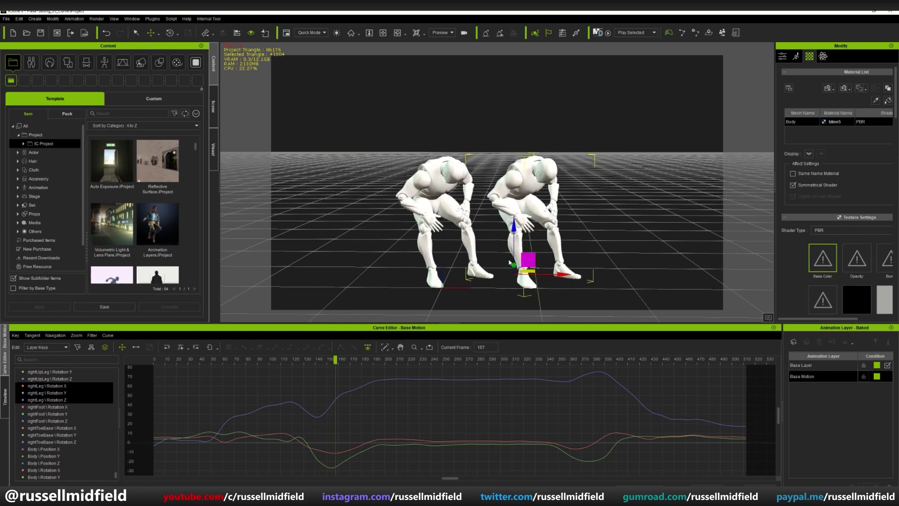
Smooth only the rightLeg keys between frames 100 and 210, then play back from frame 153
{"action": "left_click_drag", "start_coordinate": [270, 374], "coordinate": [403, 473]}
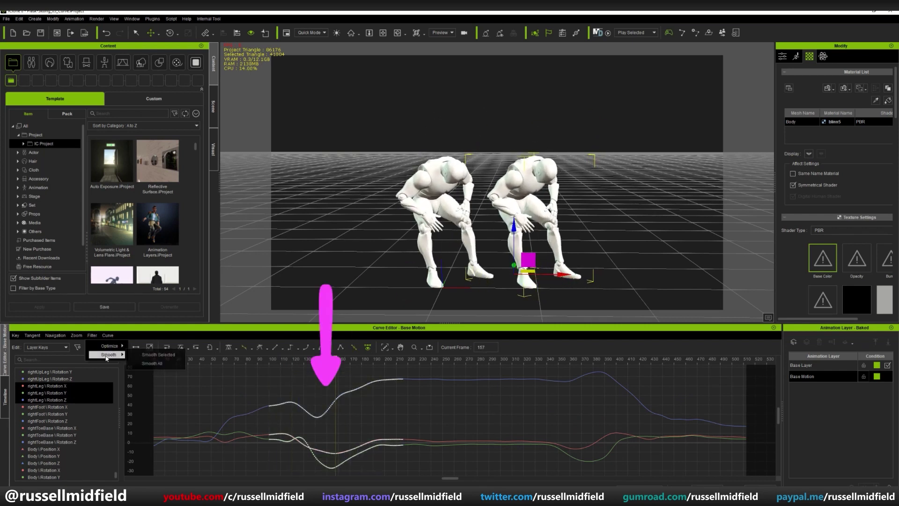
{"action": "left_click", "coordinate": [159, 354]}
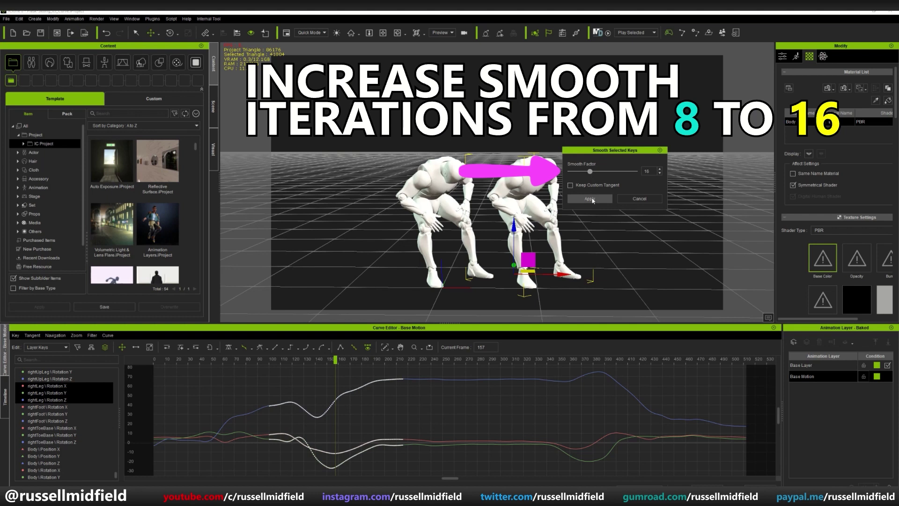
{"action": "left_click", "coordinate": [589, 199]}
{"action": "left_click", "coordinate": [329, 370]}
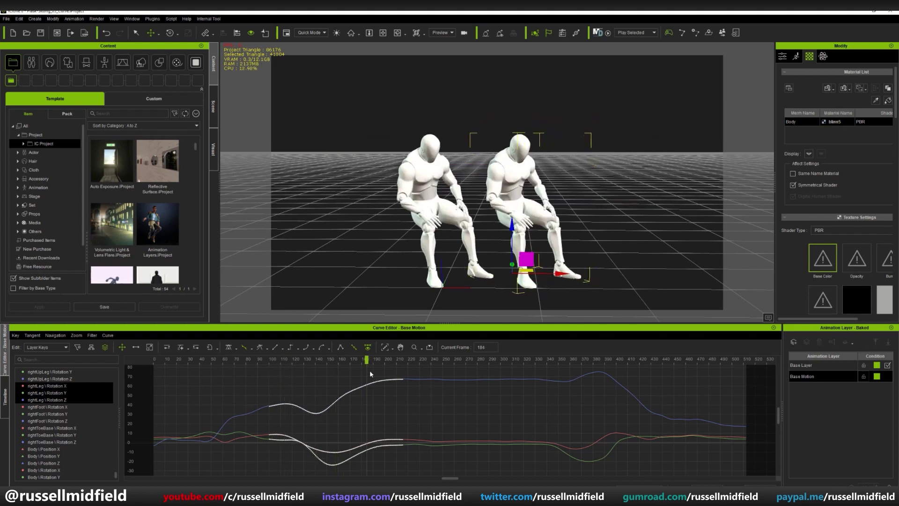
{"action": "left_click_drag", "start_coordinate": [370, 374], "coordinate": [330, 374]}
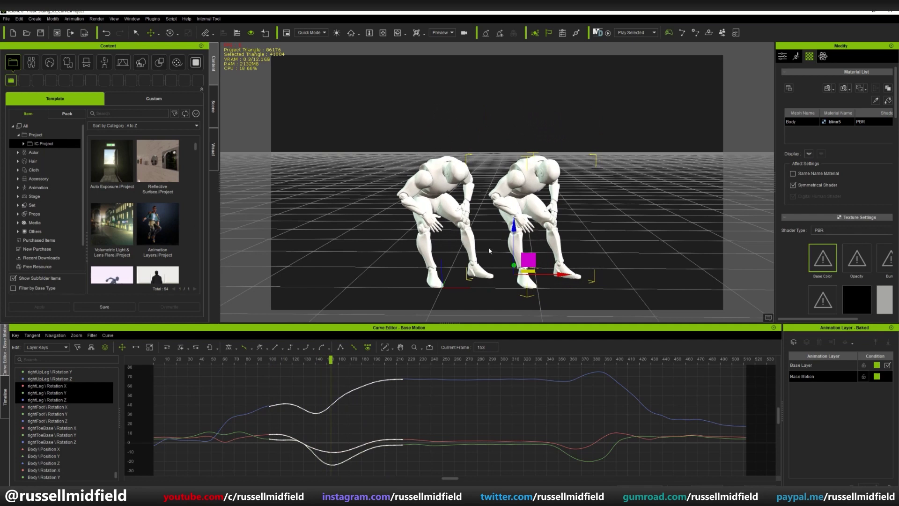
{"action": "key", "text": "space"}
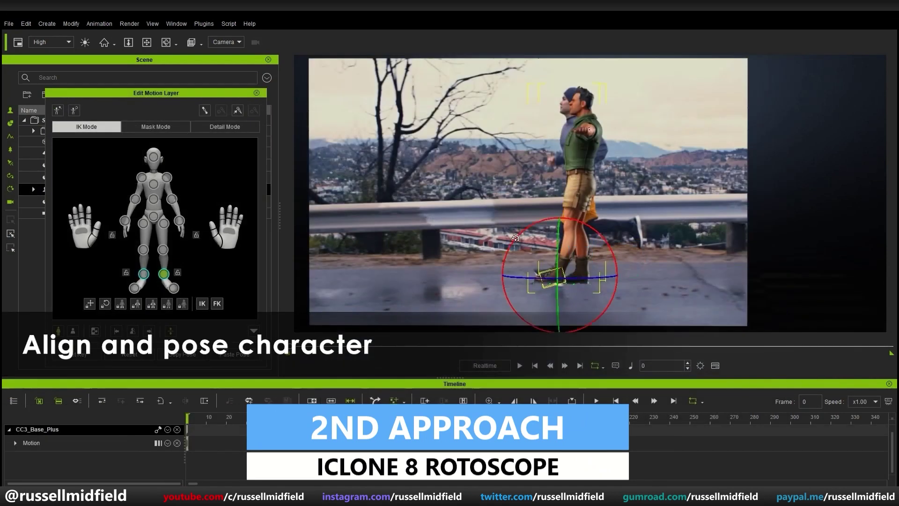
Pose the character like the runner: raise the rear leg, lower the arm, angle foot and toe
{"action": "left_click_drag", "start_coordinate": [606, 263], "coordinate": [683, 193]}
{"action": "left_click_drag", "start_coordinate": [586, 129], "coordinate": [580, 165]}
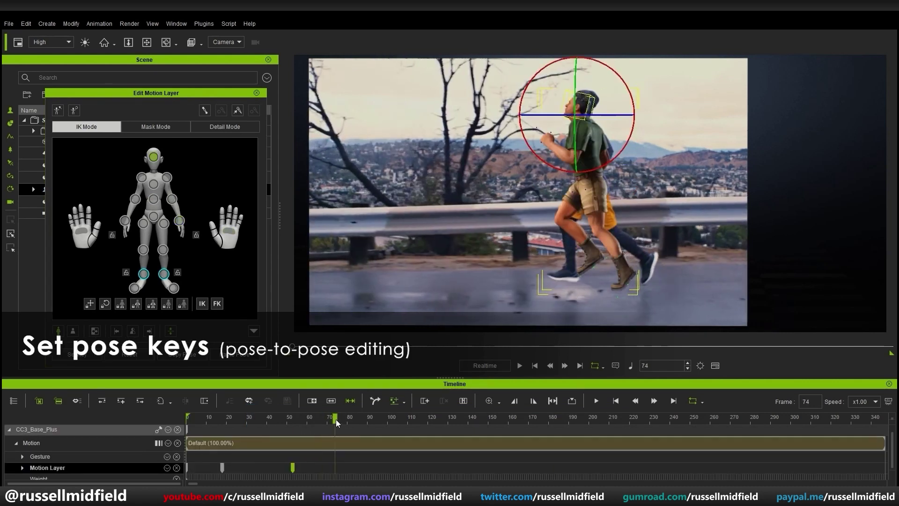
{"action": "left_click", "coordinate": [163, 274]}
{"action": "key", "text": "e"}
{"action": "left_click", "coordinate": [173, 288]}
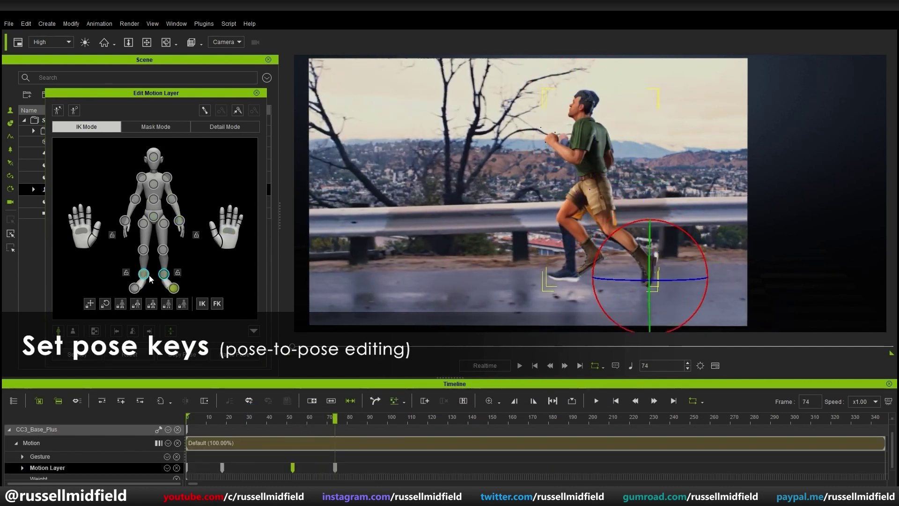
{"action": "left_click", "coordinate": [584, 103]}
At frame 95, adjust hips and left foot, then mirror the pose for opposite strides through frame 172
{"action": "left_click_drag", "start_coordinate": [335, 417], "coordinate": [378, 426]}
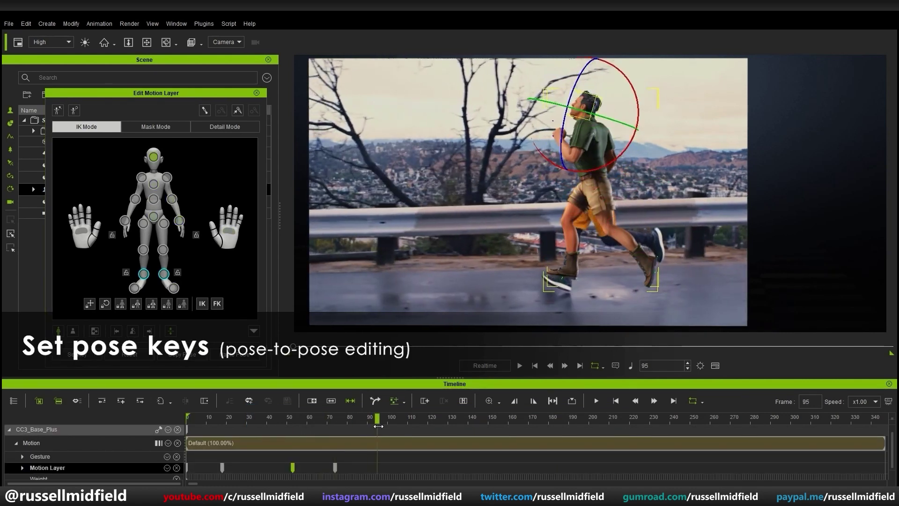
{"action": "left_click", "coordinate": [154, 217]}
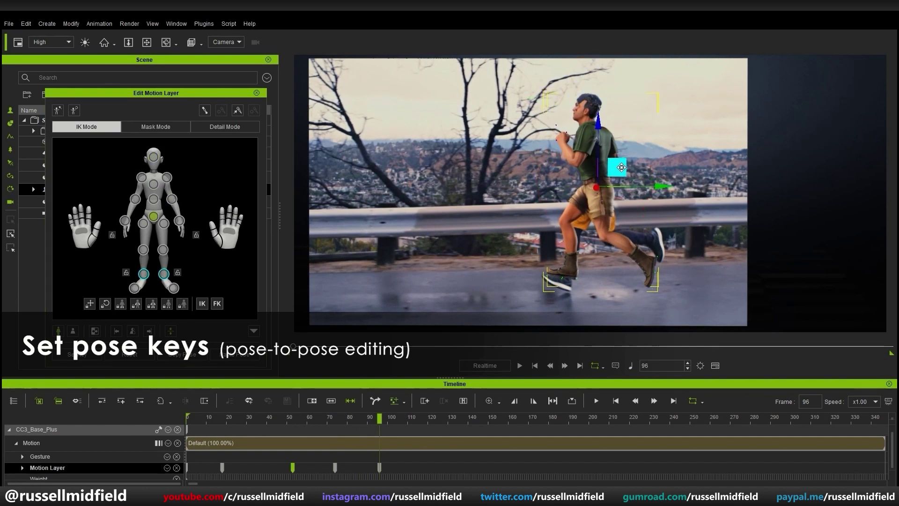
{"action": "left_click", "coordinate": [656, 238]}
{"action": "left_click", "coordinate": [564, 280]}
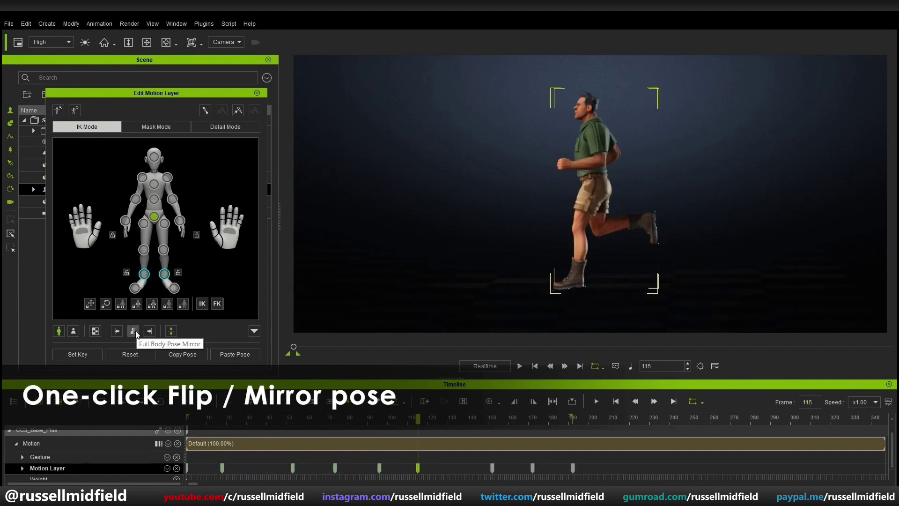
{"action": "left_click", "coordinate": [133, 331]}
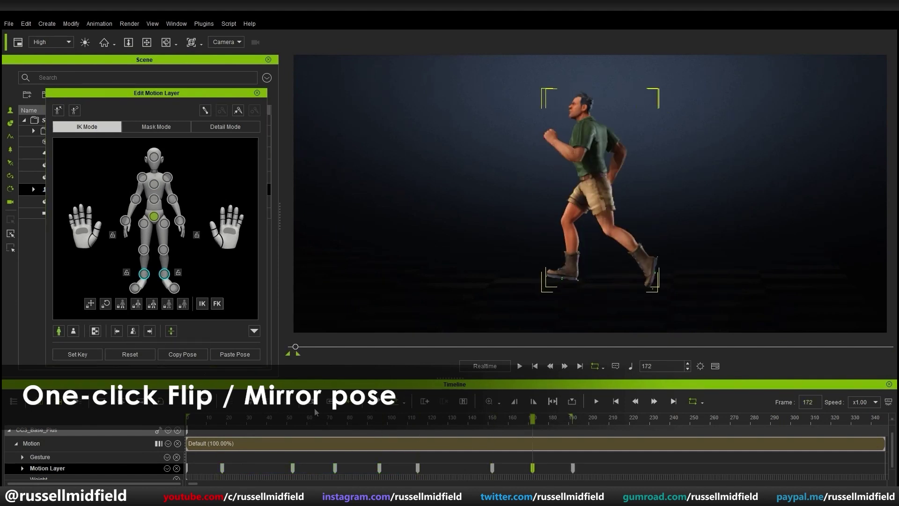
{"action": "left_click", "coordinate": [134, 331]}
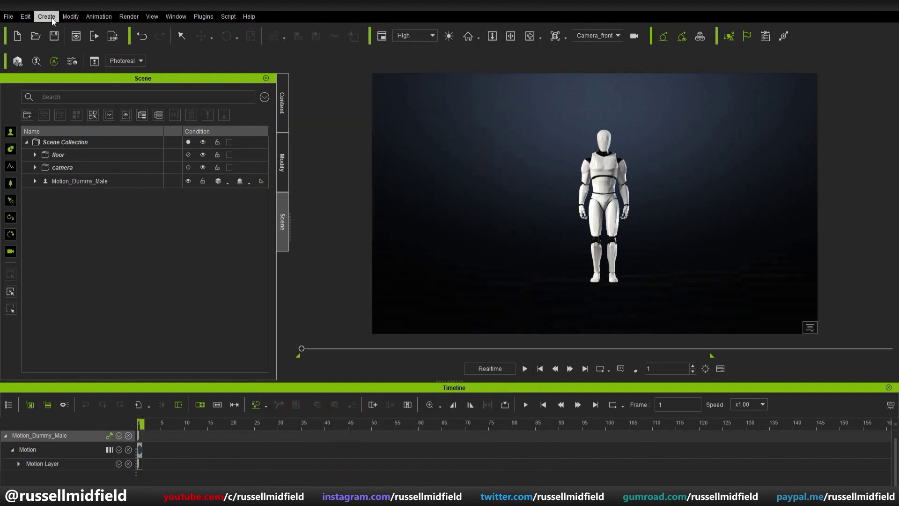
Create a plane and load Dancing - Full Body V2_1.mp4 onto it as a video texture
{"action": "left_click", "coordinate": [48, 17]}
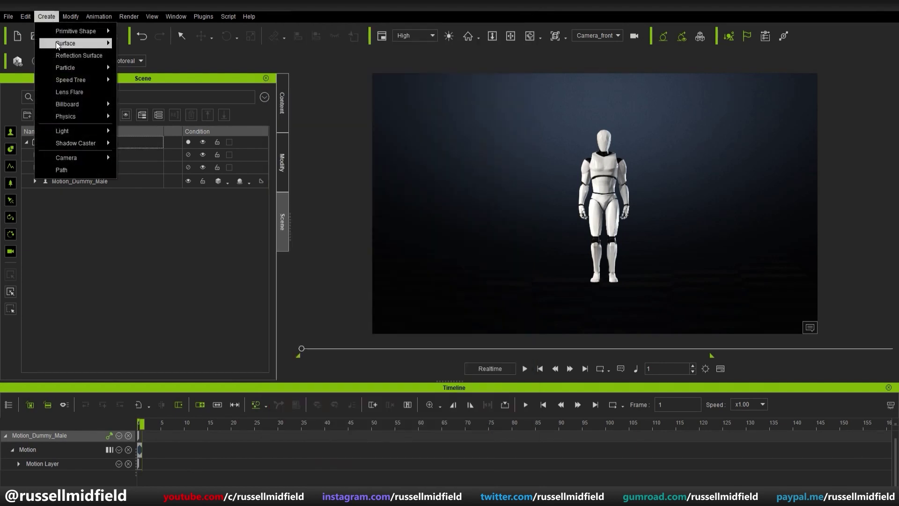
{"action": "left_click", "coordinate": [141, 80]}
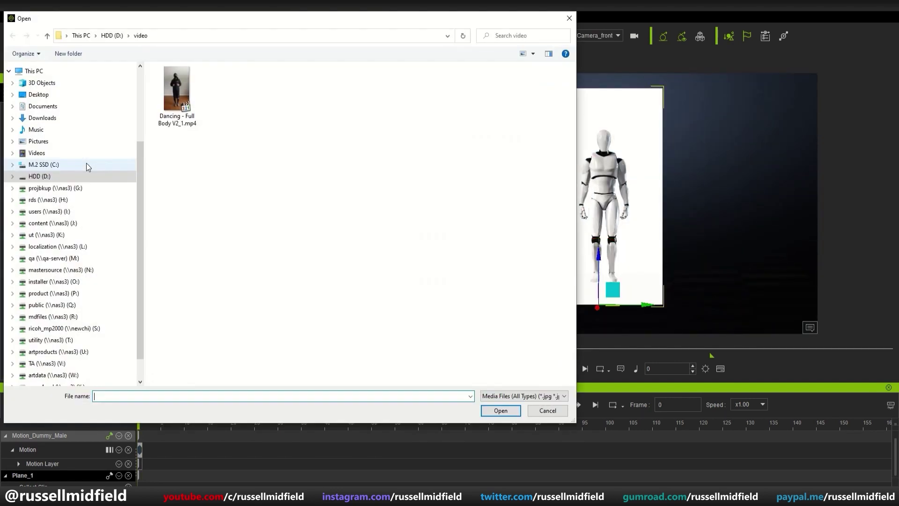
{"action": "left_click", "coordinate": [177, 96]}
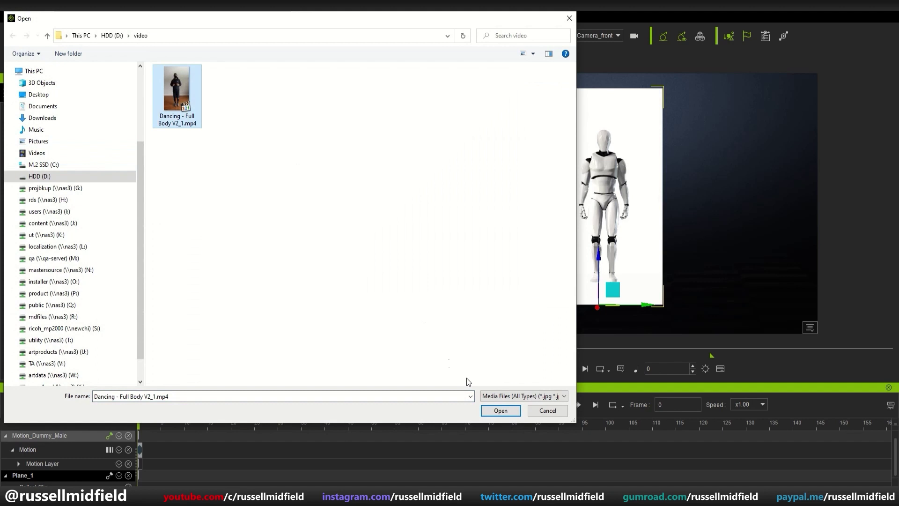
{"action": "left_click", "coordinate": [500, 411]}
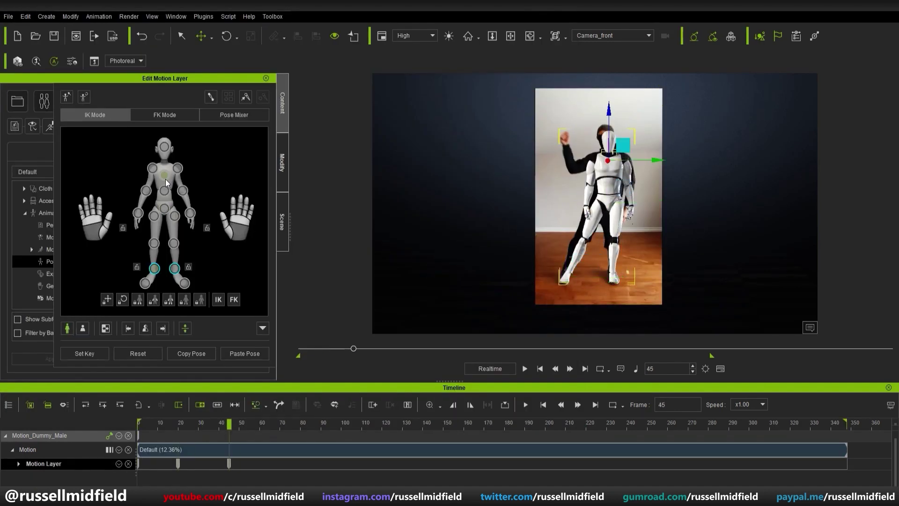
Turn the chest, pose the shoulder, and shift the hips to match the dancer, keying frame 115
{"action": "left_click", "coordinate": [165, 176]}
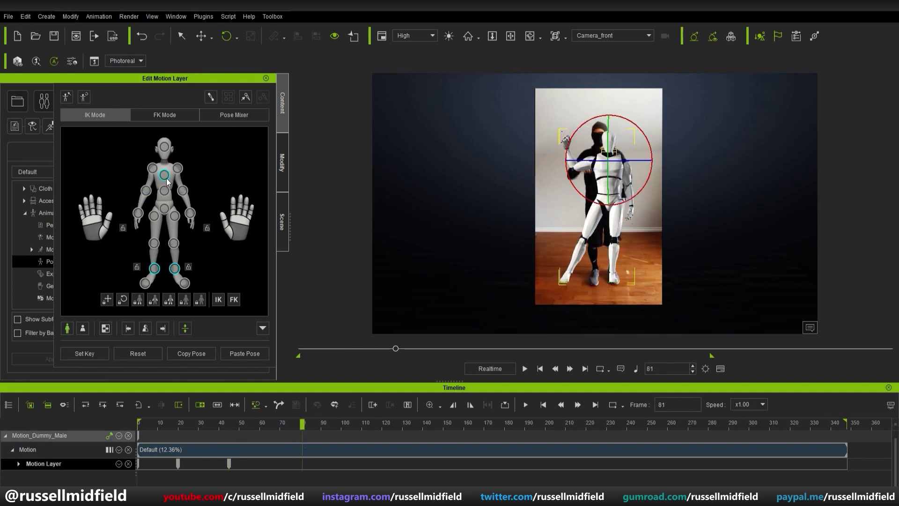
{"action": "left_click", "coordinate": [613, 154]}
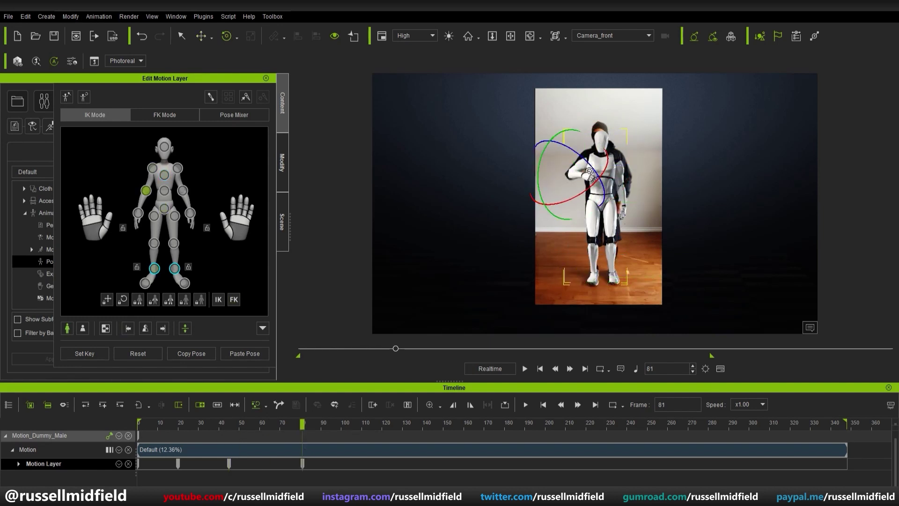
{"action": "left_click_drag", "start_coordinate": [296, 426], "coordinate": [371, 424]}
{"action": "right_click", "coordinate": [230, 469]}
{"action": "key", "text": "Escape"}
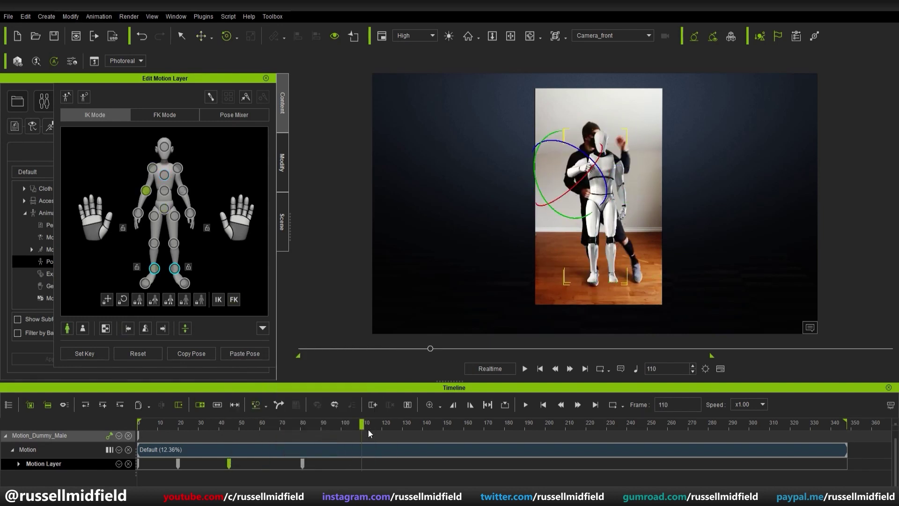
{"action": "right_click", "coordinate": [374, 463]}
{"action": "left_click", "coordinate": [378, 441]}
{"action": "left_click", "coordinate": [164, 208]}
{"action": "left_click", "coordinate": [145, 329]}
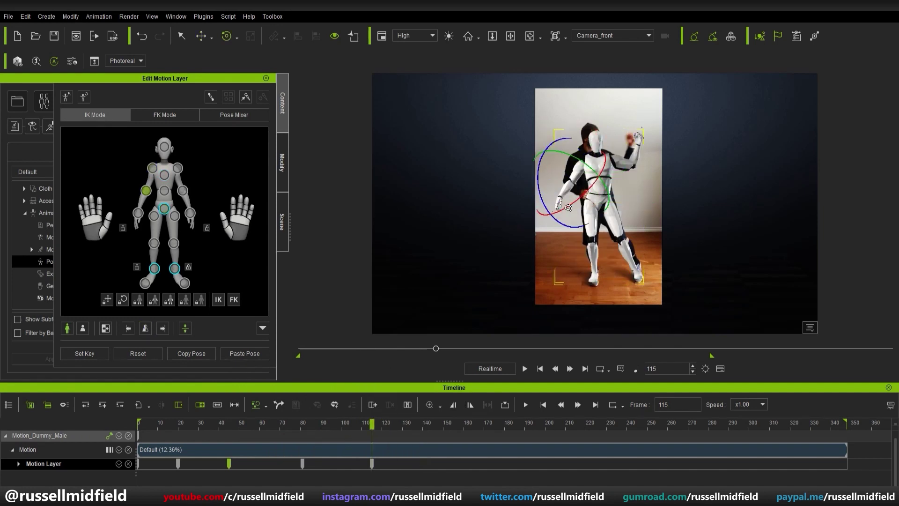
Copy the frame 80 pose key and paste it at frame 148, then resume left-shoulder IK posing
{"action": "right_click", "coordinate": [302, 464]}
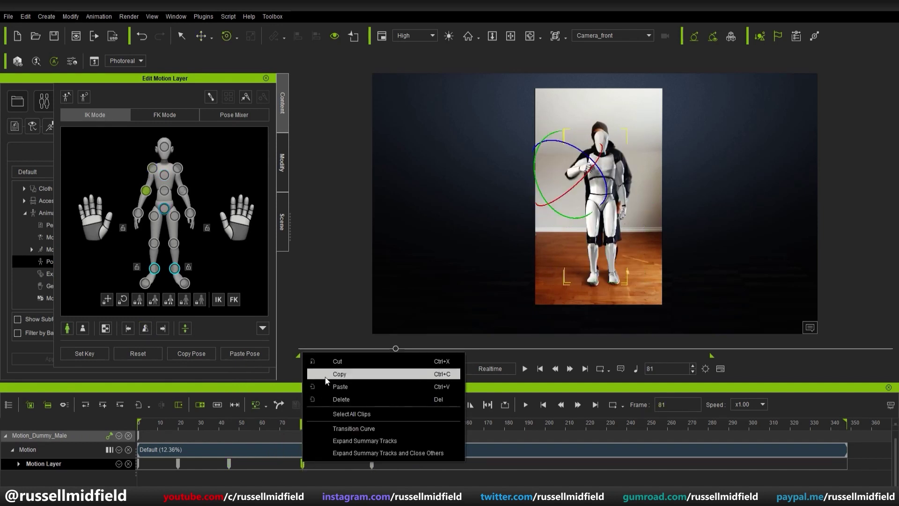
{"action": "left_click", "coordinate": [312, 373]}
{"action": "right_click", "coordinate": [441, 465]}
{"action": "left_click", "coordinate": [448, 412]}
{"action": "left_click", "coordinate": [234, 114]}
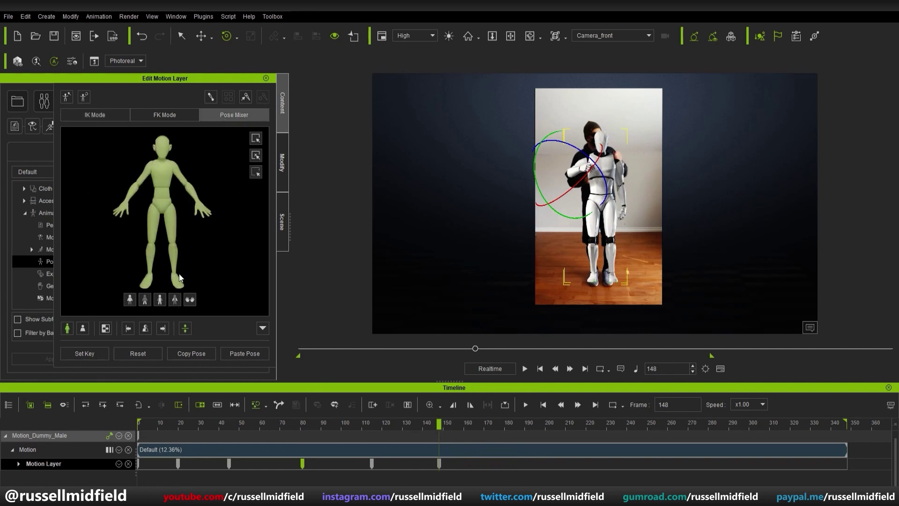
{"action": "left_click", "coordinate": [163, 329]}
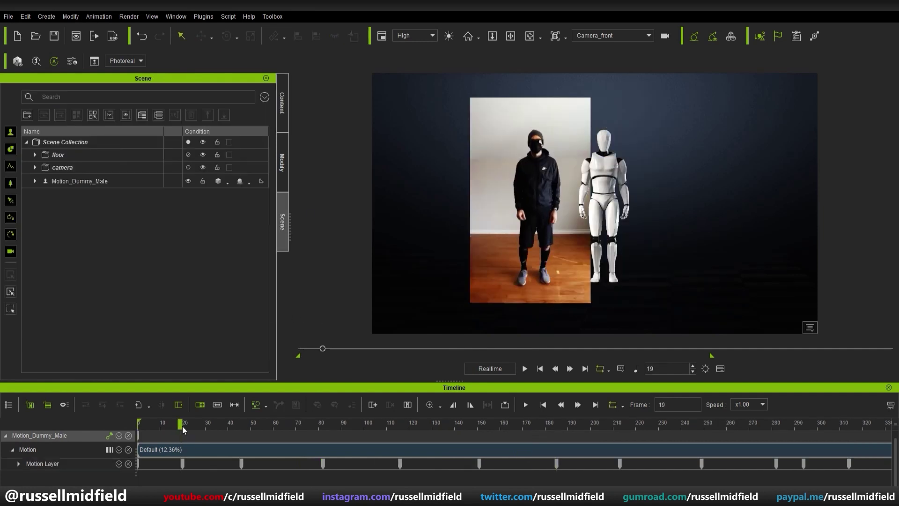
Give the frame 19 key an Ease In transition curve and the frame 151 key Ease Out
{"action": "left_click", "coordinate": [182, 464]}
{"action": "right_click", "coordinate": [182, 464]}
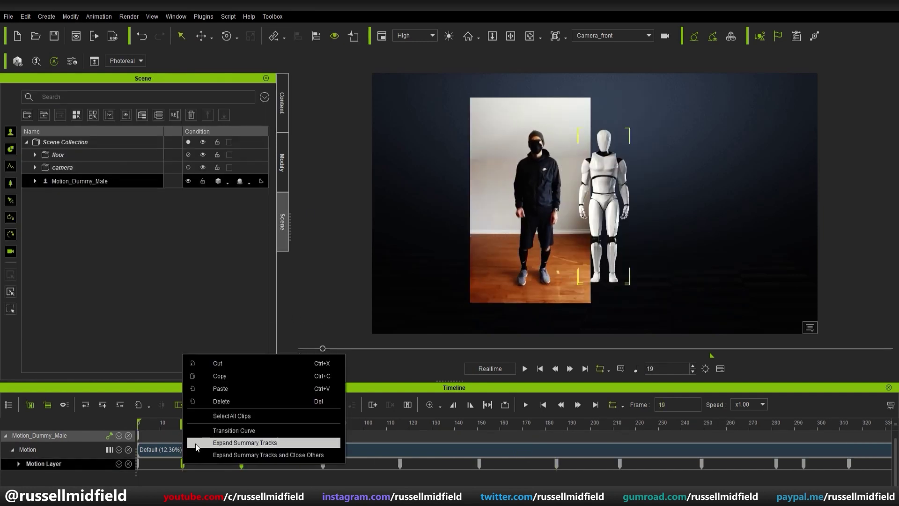
{"action": "left_click", "coordinate": [204, 430]}
{"action": "left_click", "coordinate": [170, 143]}
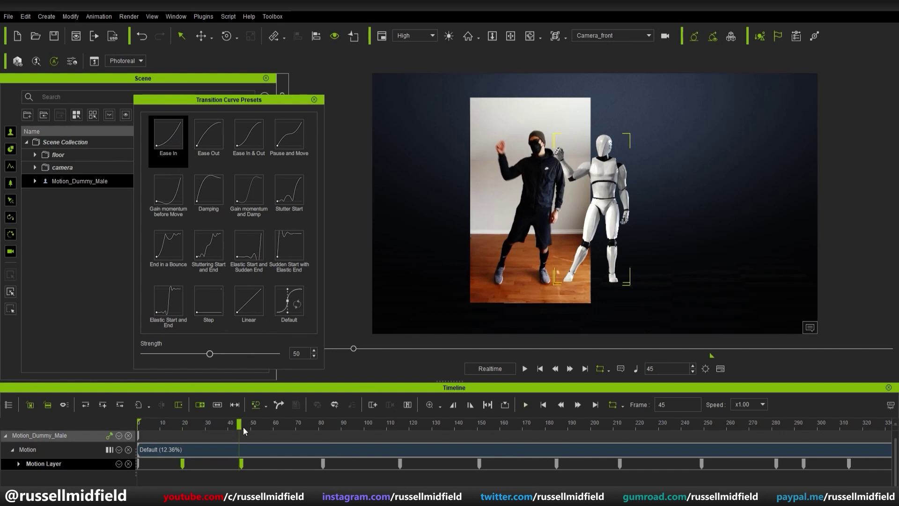
{"action": "left_click_drag", "start_coordinate": [243, 426], "coordinate": [481, 451]}
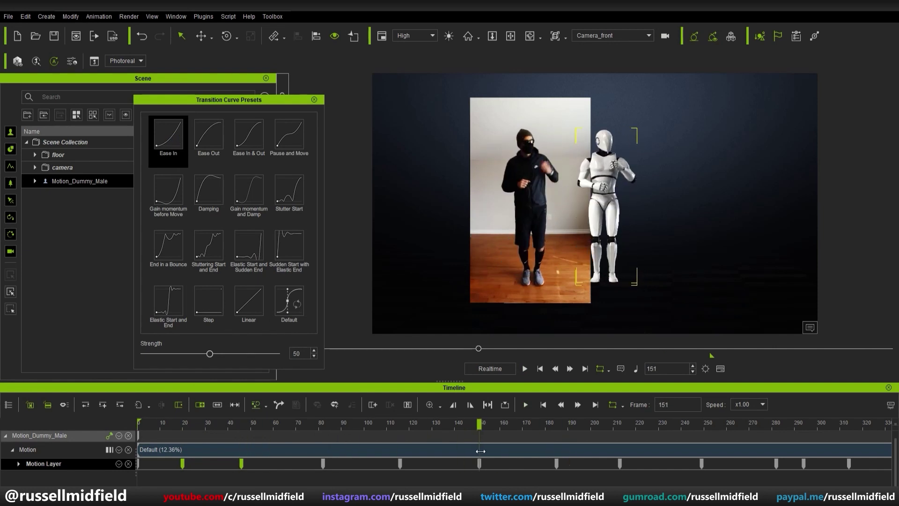
{"action": "left_click", "coordinate": [479, 463]}
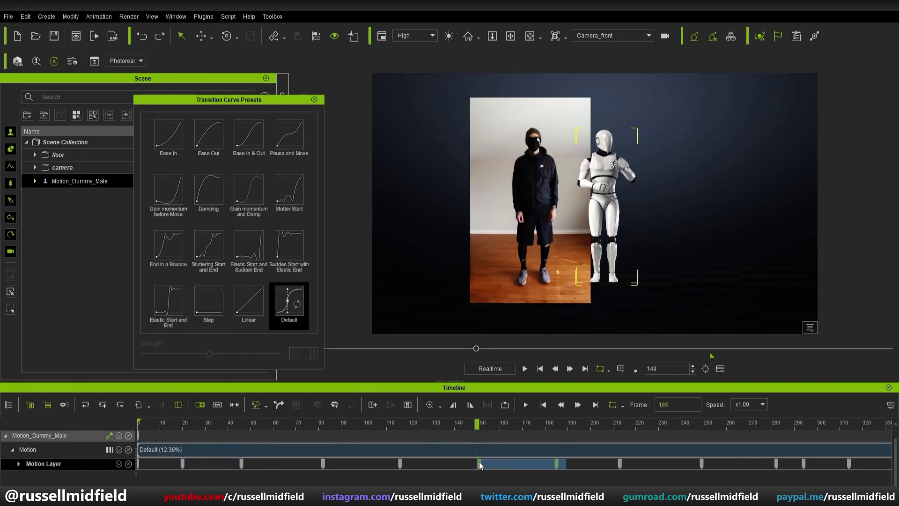
{"action": "left_click", "coordinate": [212, 137]}
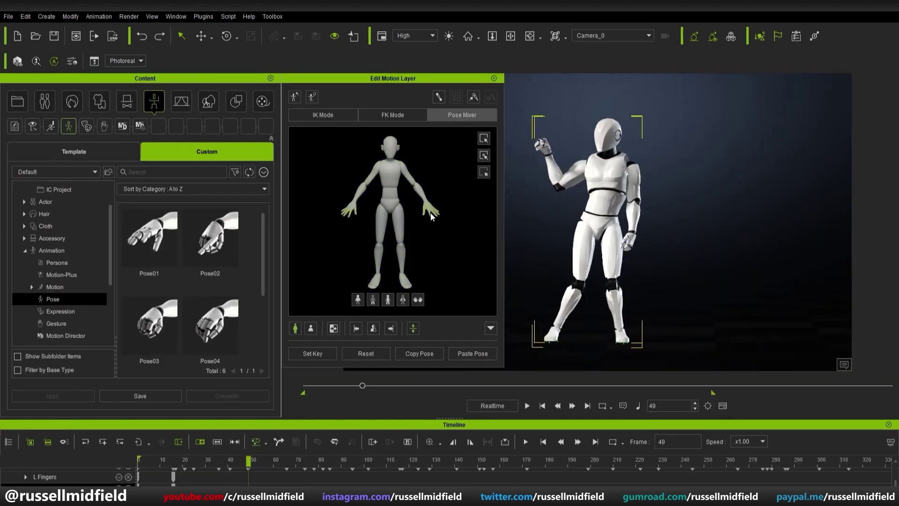
Apply the Pose02 hand pose to the fingers, then move to frame 75 for the next pose
{"action": "left_click", "coordinate": [210, 239]}
{"action": "mouse_move", "coordinate": [248, 461]}
{"action": "left_mouse_down"}
{"action": "mouse_move", "coordinate": [281, 463]}
{"action": "mouse_move", "coordinate": [308, 482]}
{"action": "mouse_move", "coordinate": [468, 474]}
{"action": "mouse_move", "coordinate": [261, 470]}
{"action": "left_mouse_up"}
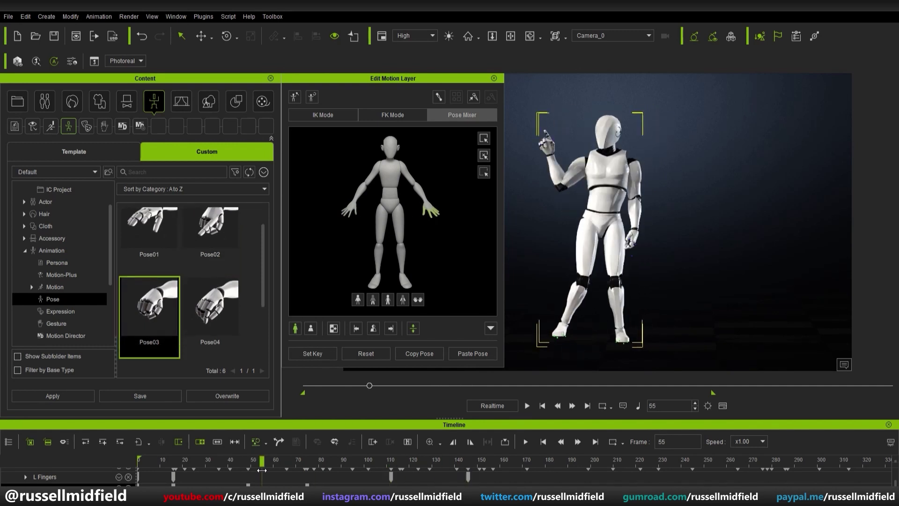